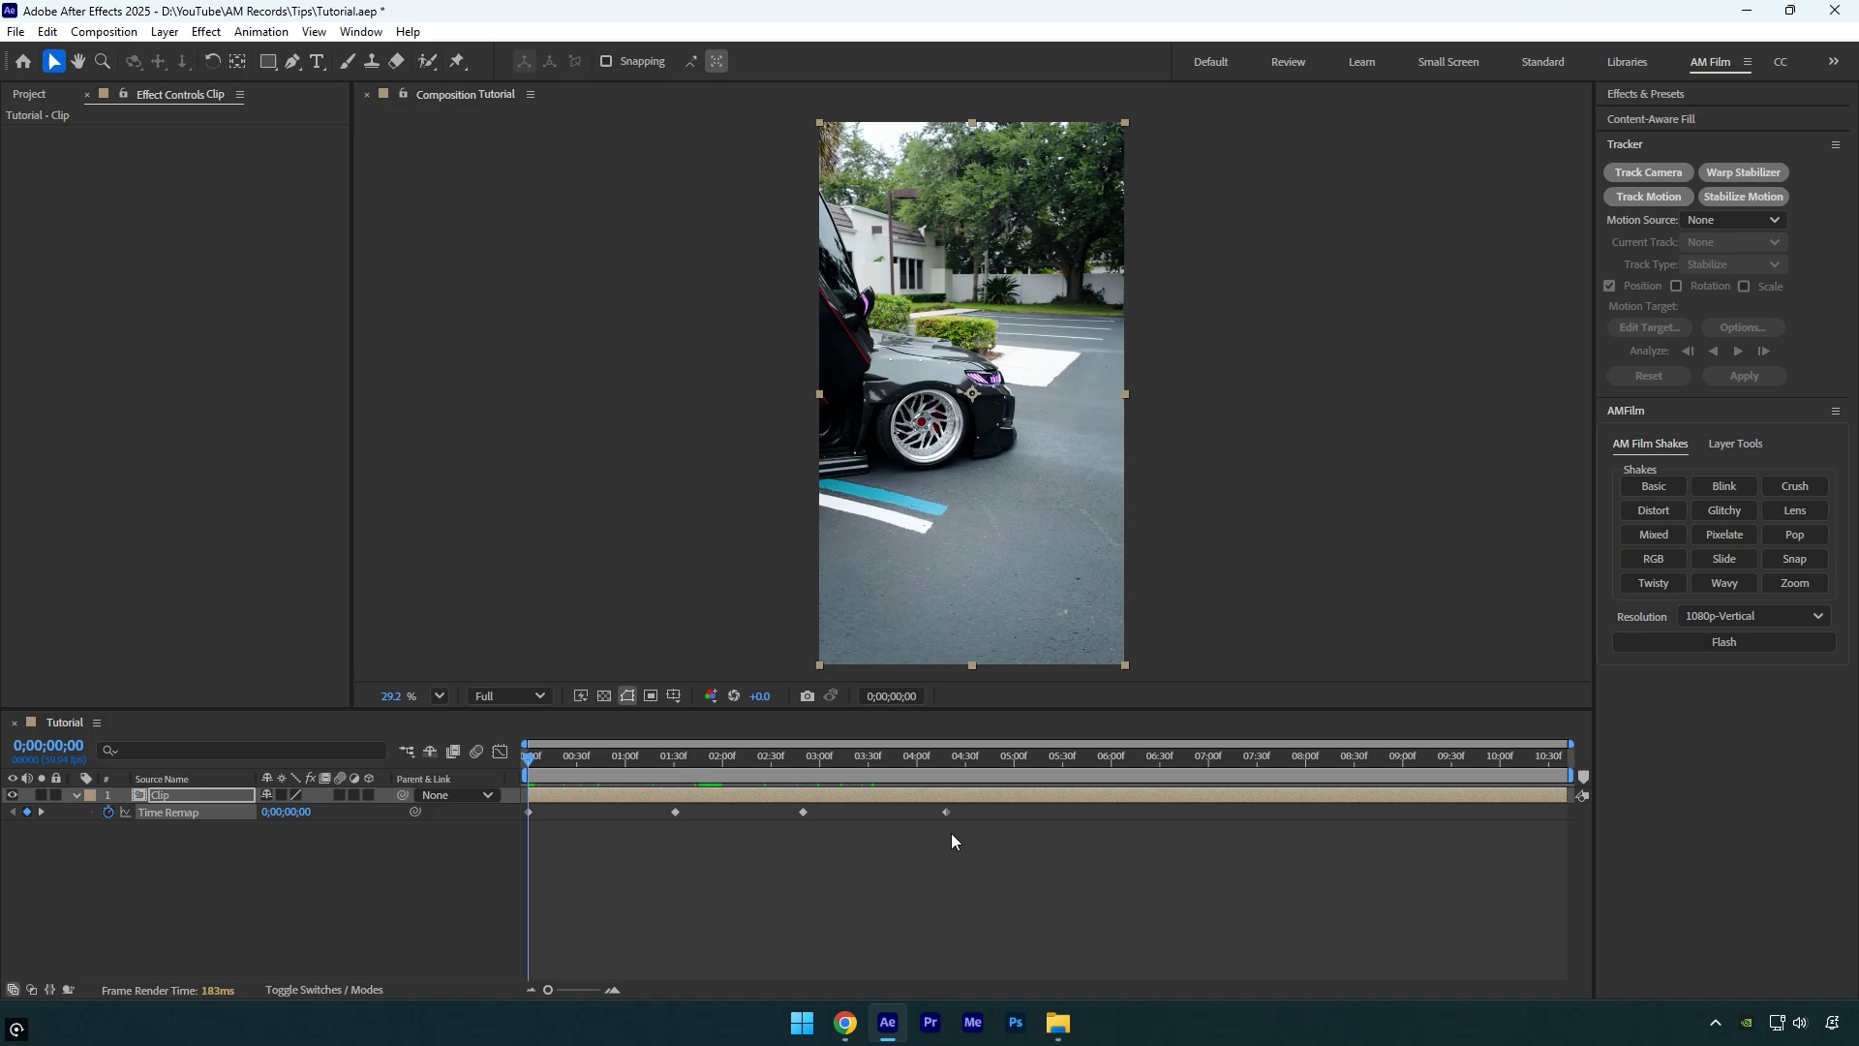
- Easy-ease all four Time Remap keyframes, view their value graph, and tweak the second keyframe's handles
{"action": "left_click_drag", "start_coordinate": [1000, 885], "coordinate": [539, 814]}
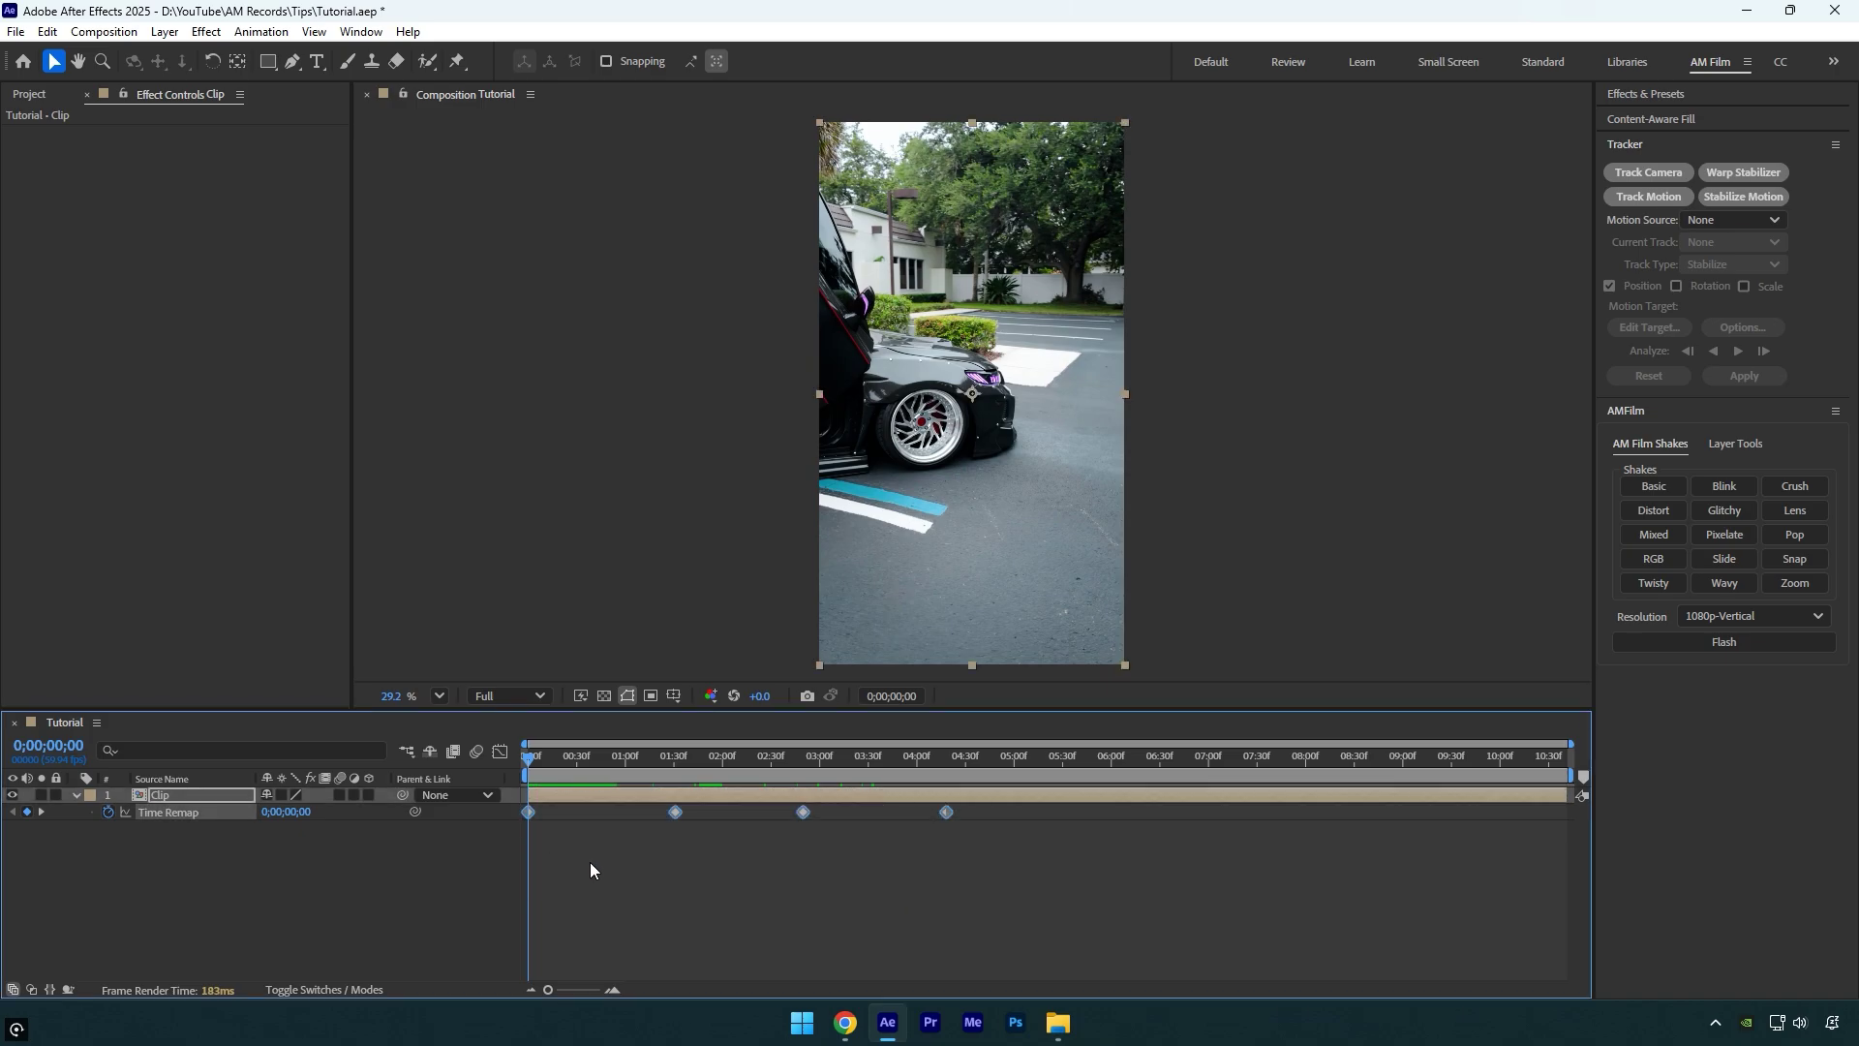
{"action": "key", "text": "F9"}
{"action": "left_click", "coordinate": [501, 753]}
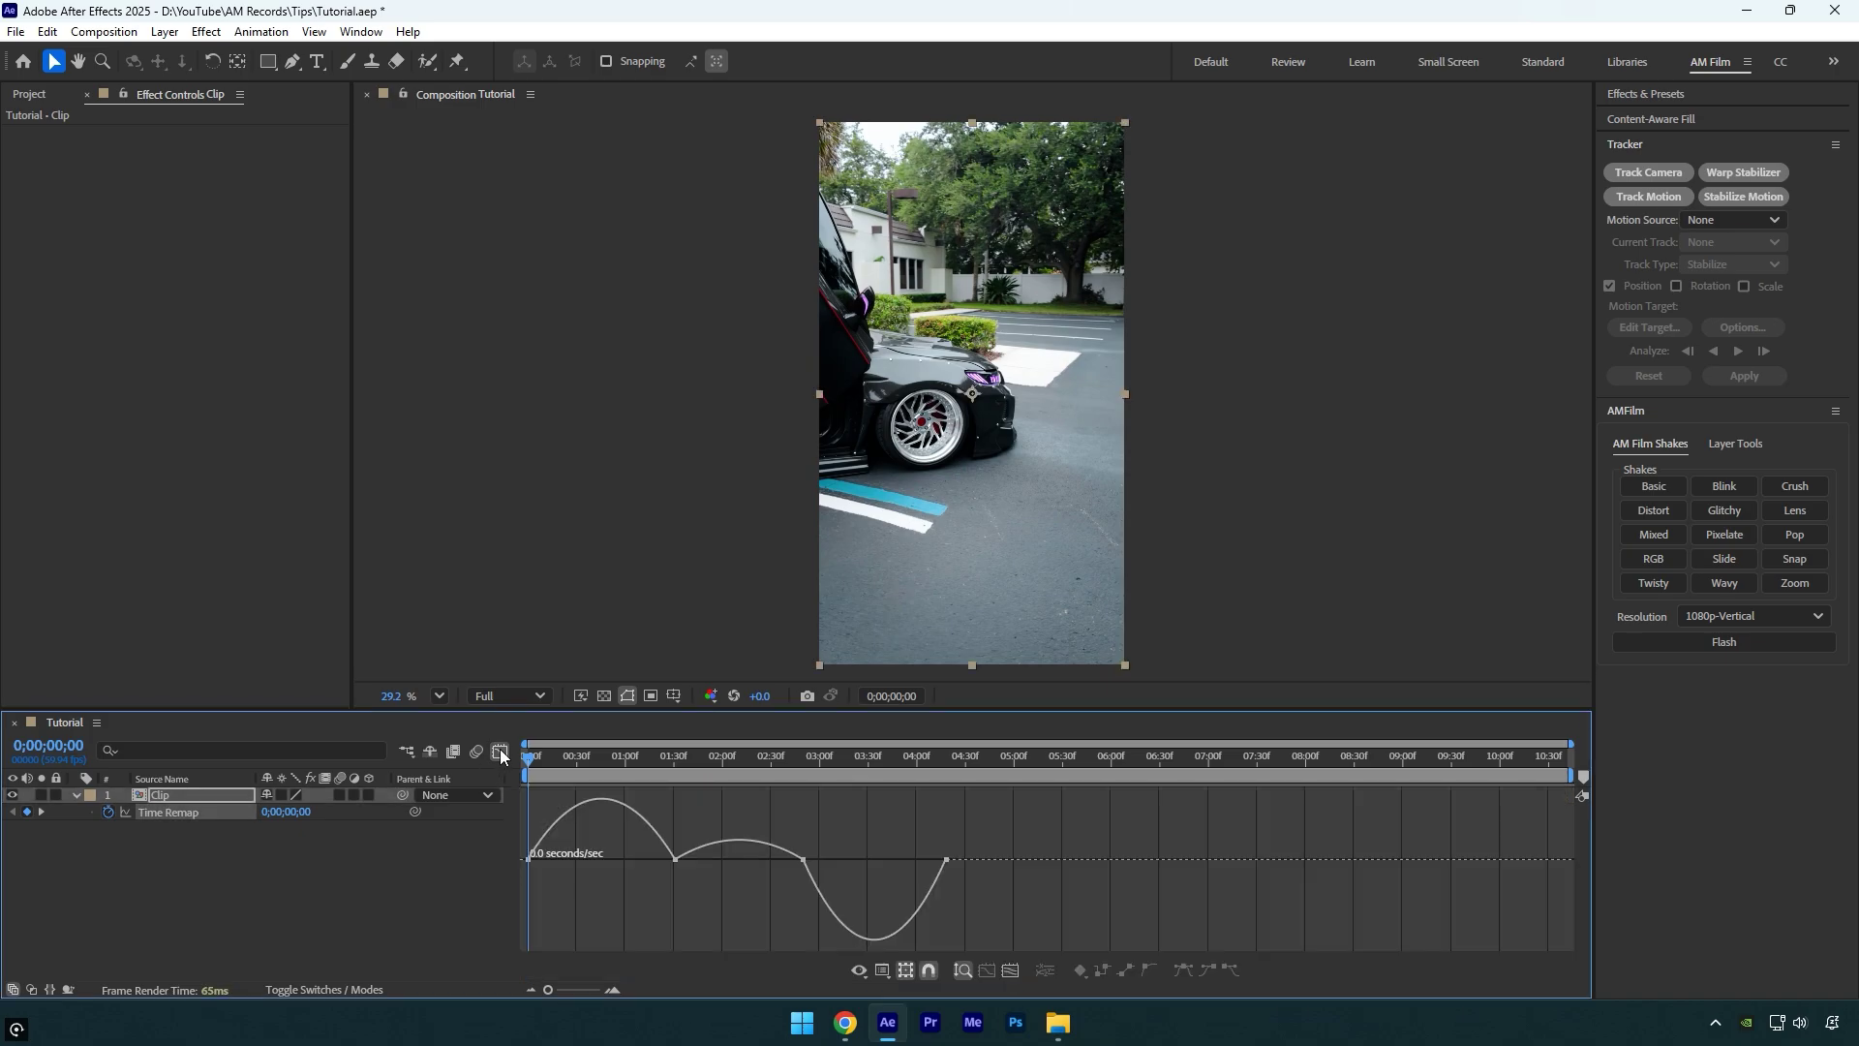
{"action": "right_click", "coordinate": [614, 897]}
{"action": "left_click", "coordinate": [677, 704]}
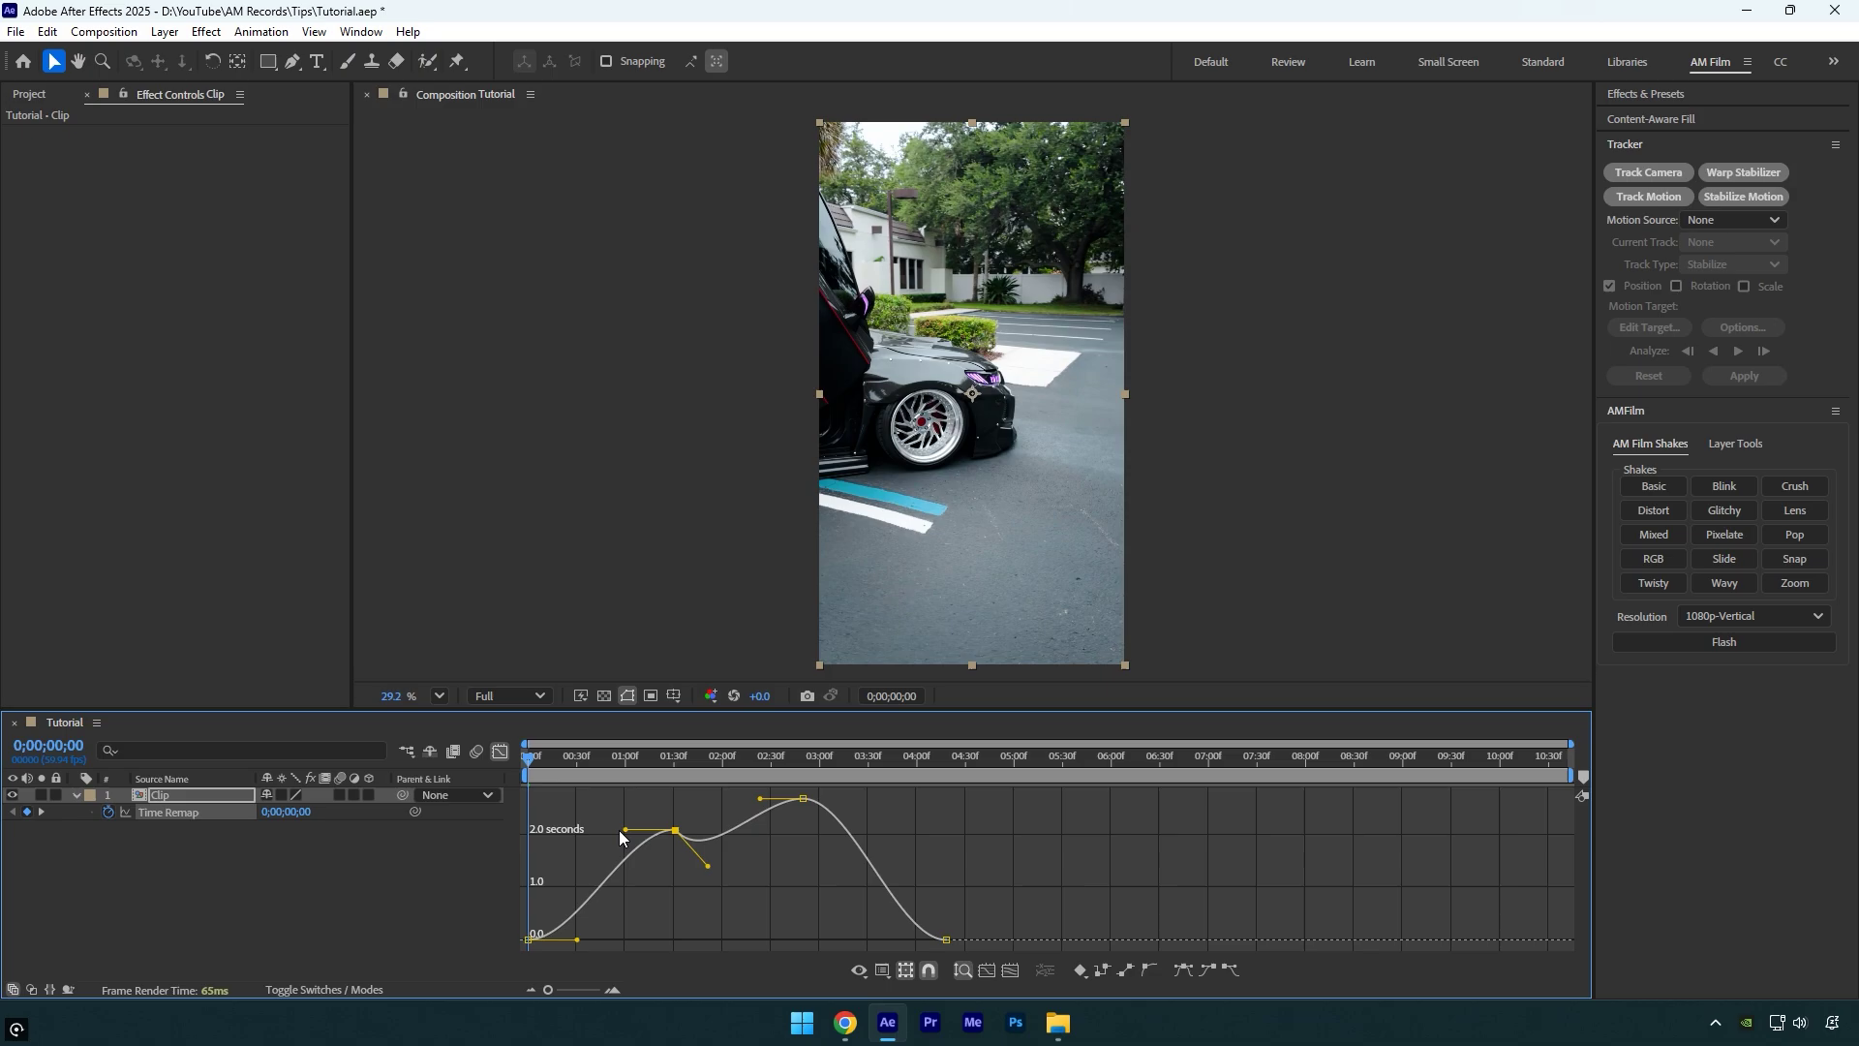
{"action": "left_click_drag", "start_coordinate": [620, 831], "coordinate": [638, 800]}
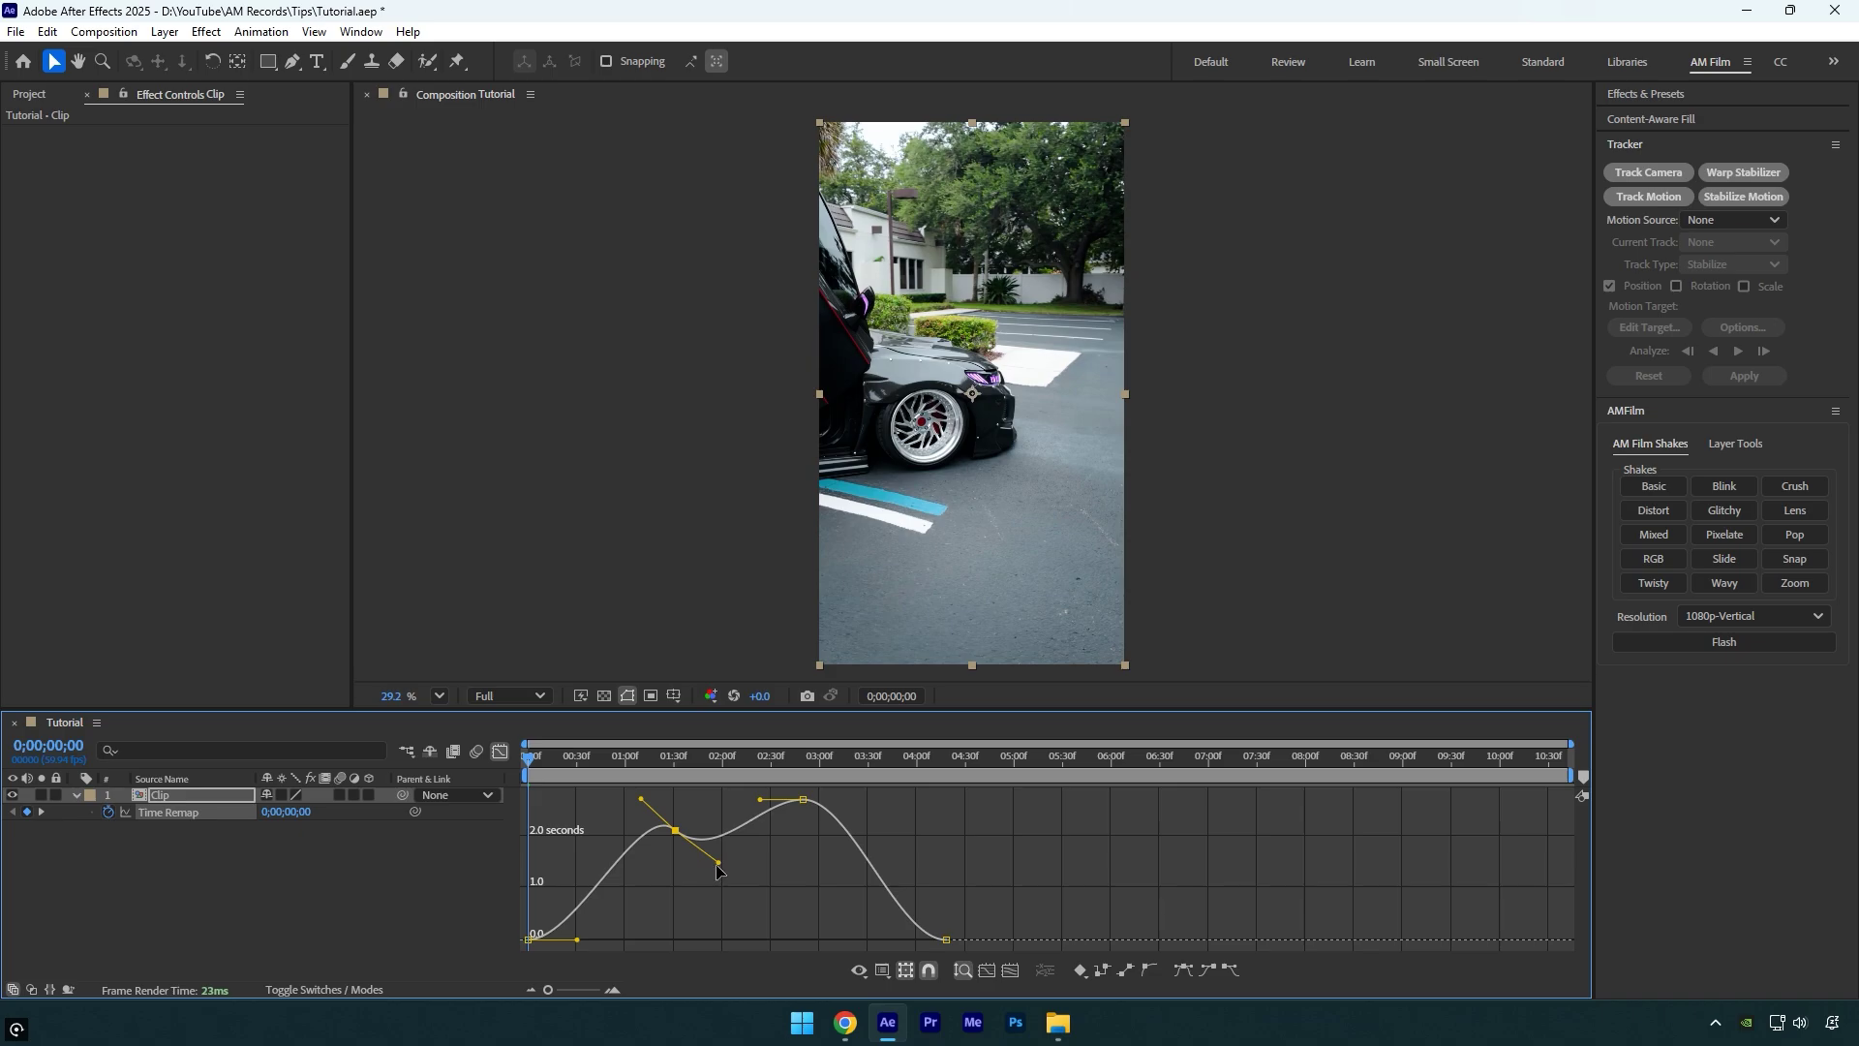
{"action": "left_click_drag", "start_coordinate": [709, 870], "coordinate": [710, 865]}
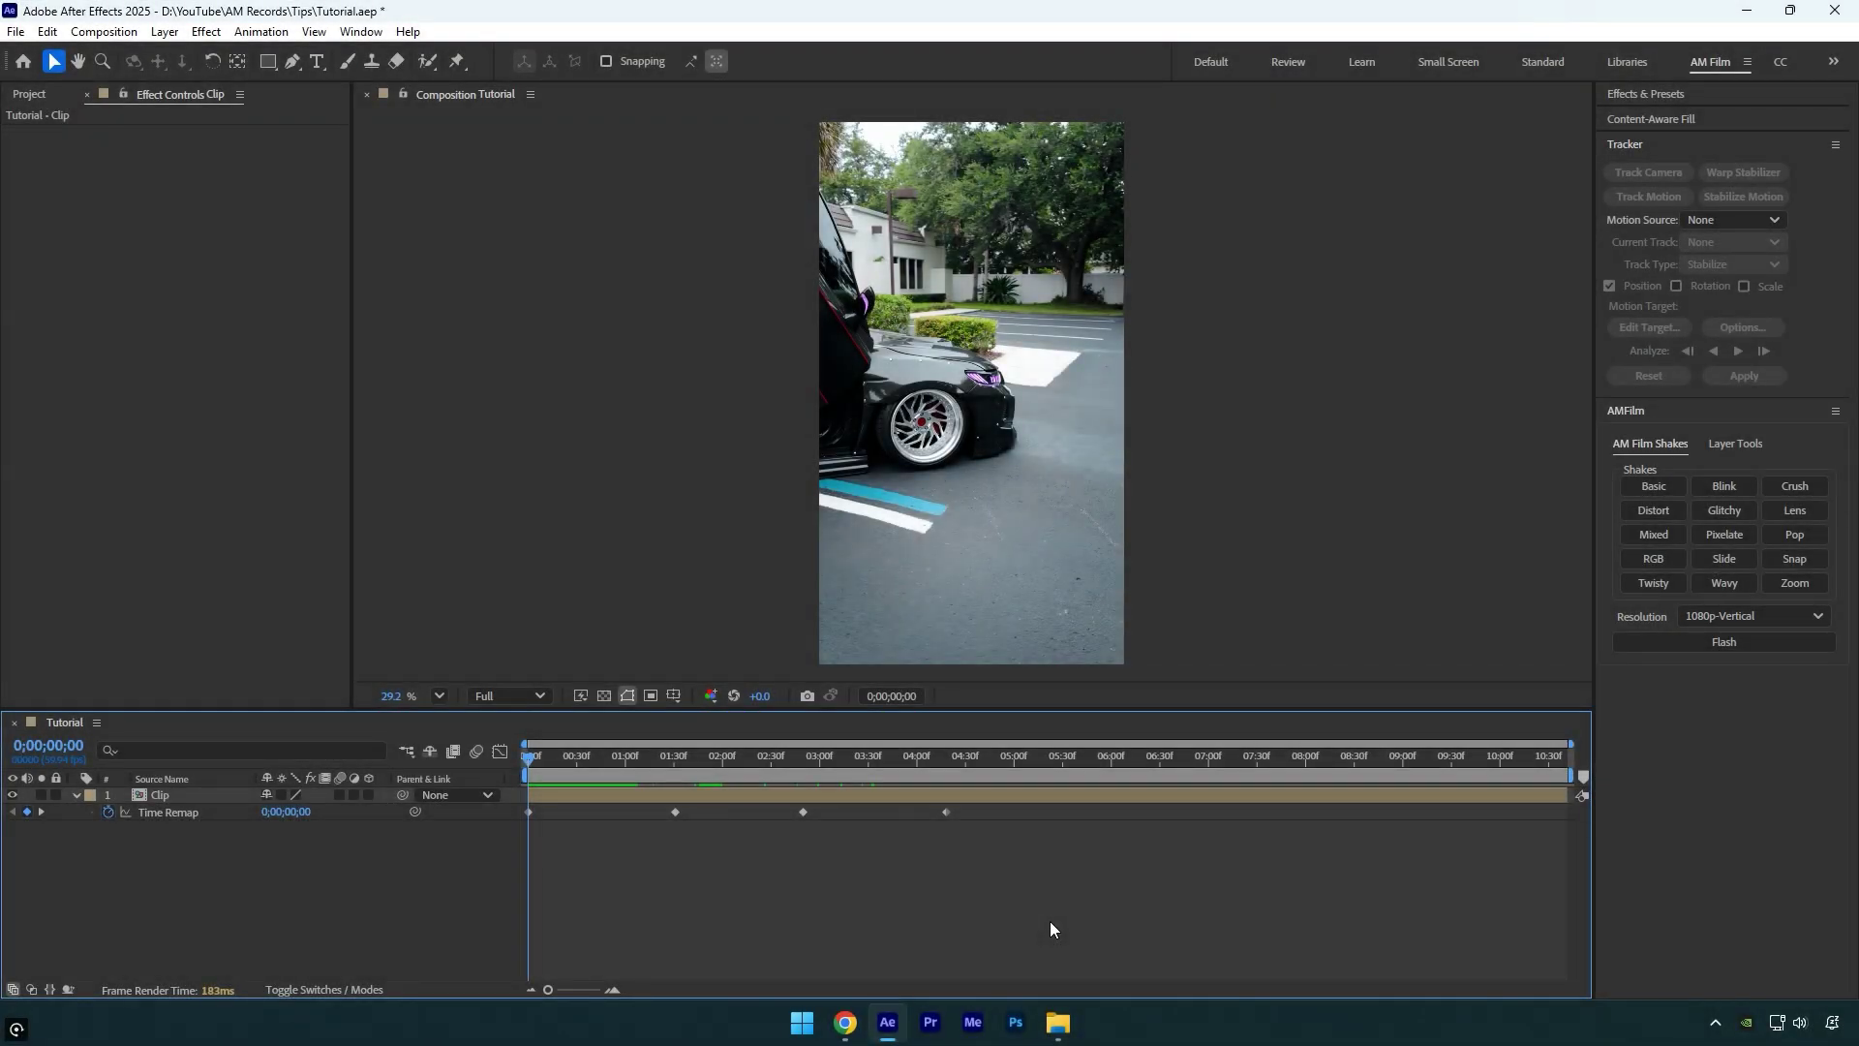
- Reselect every Time Remap keyframe in the Graph Editor and convert them to Auto Bezier curves
{"action": "left_click_drag", "start_coordinate": [1050, 921], "coordinate": [509, 815]}
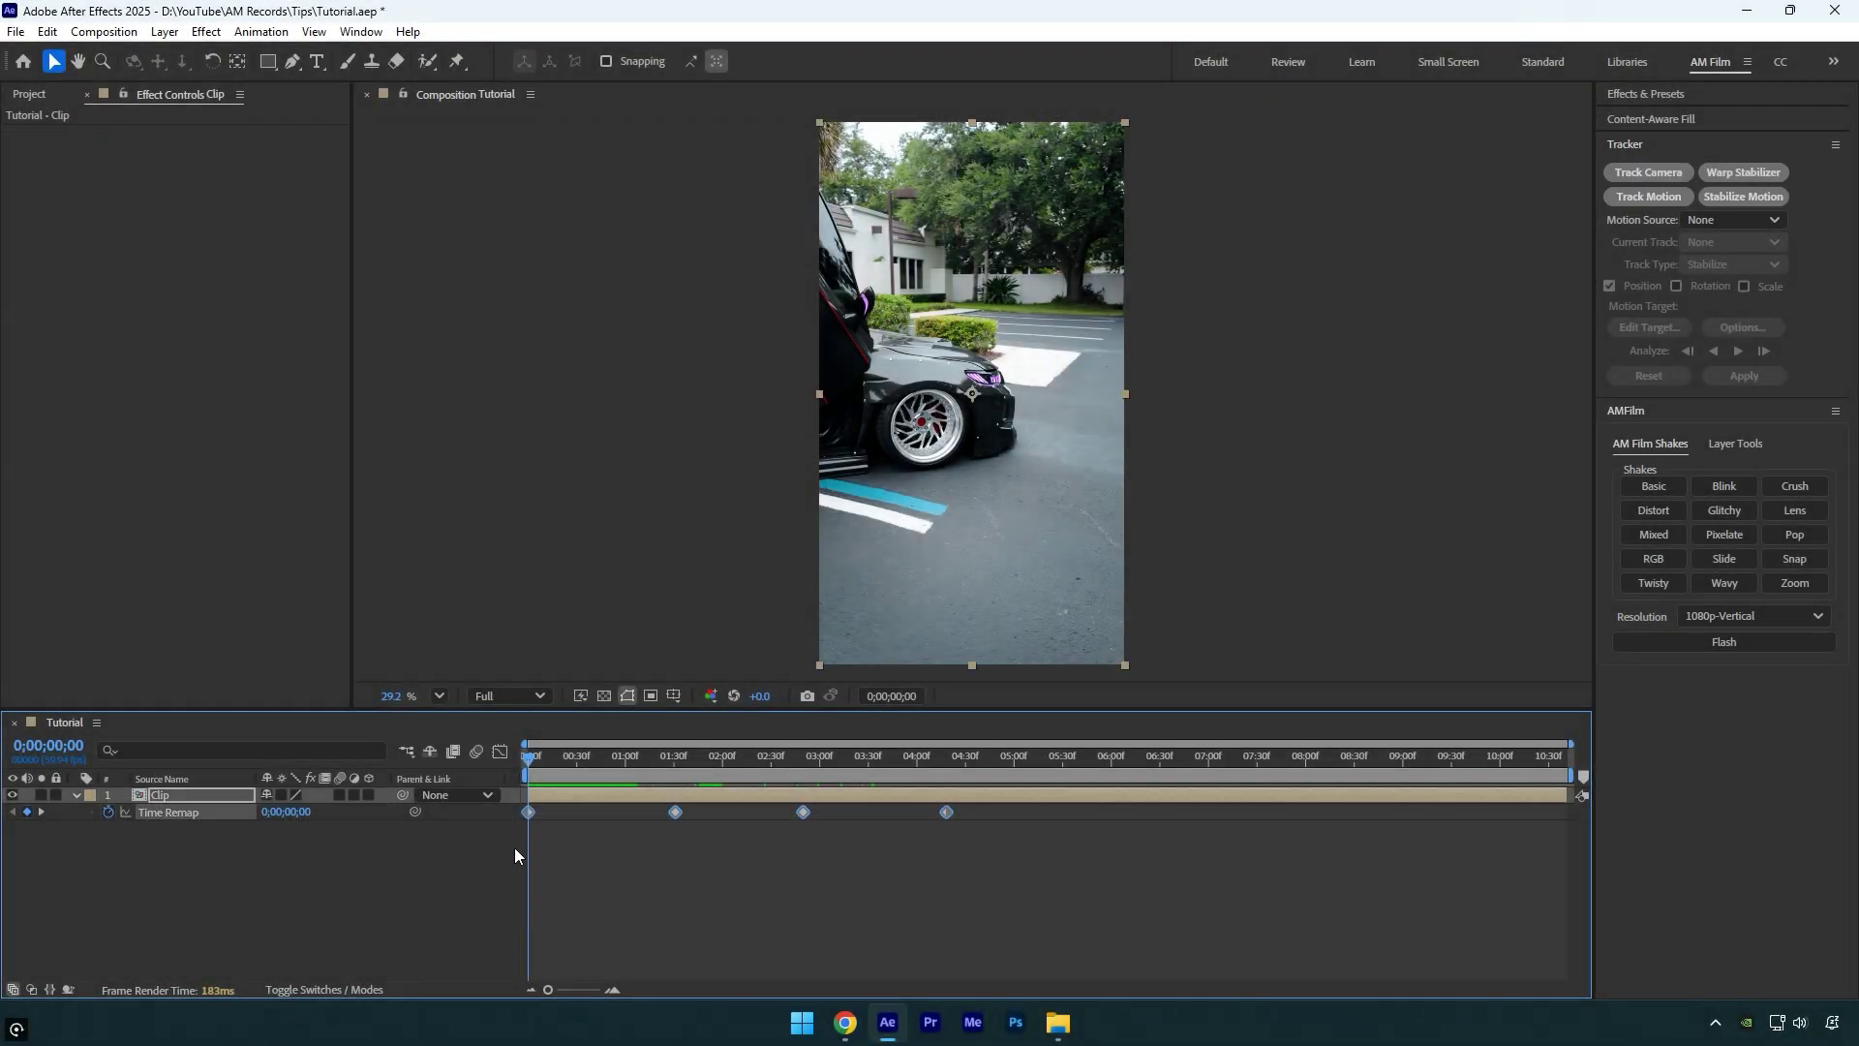
{"action": "left_click", "coordinate": [502, 755]}
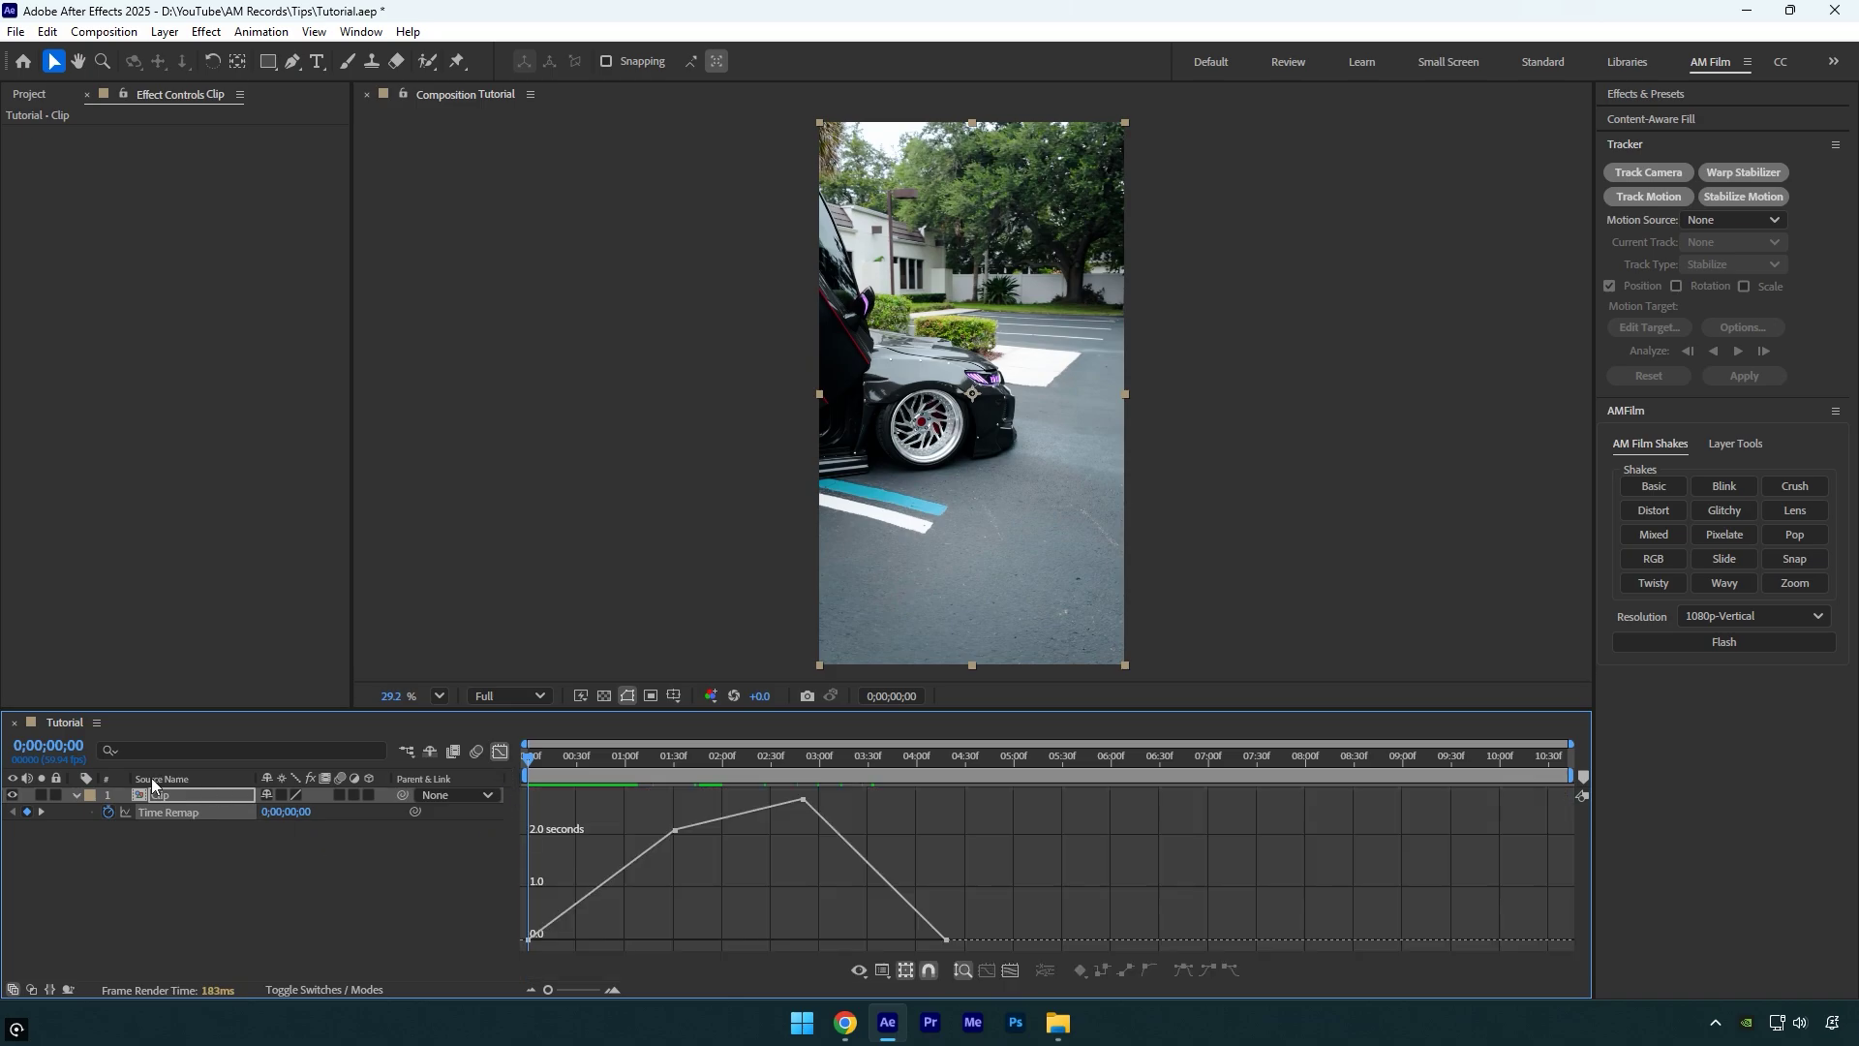
{"action": "left_click", "coordinate": [182, 816]}
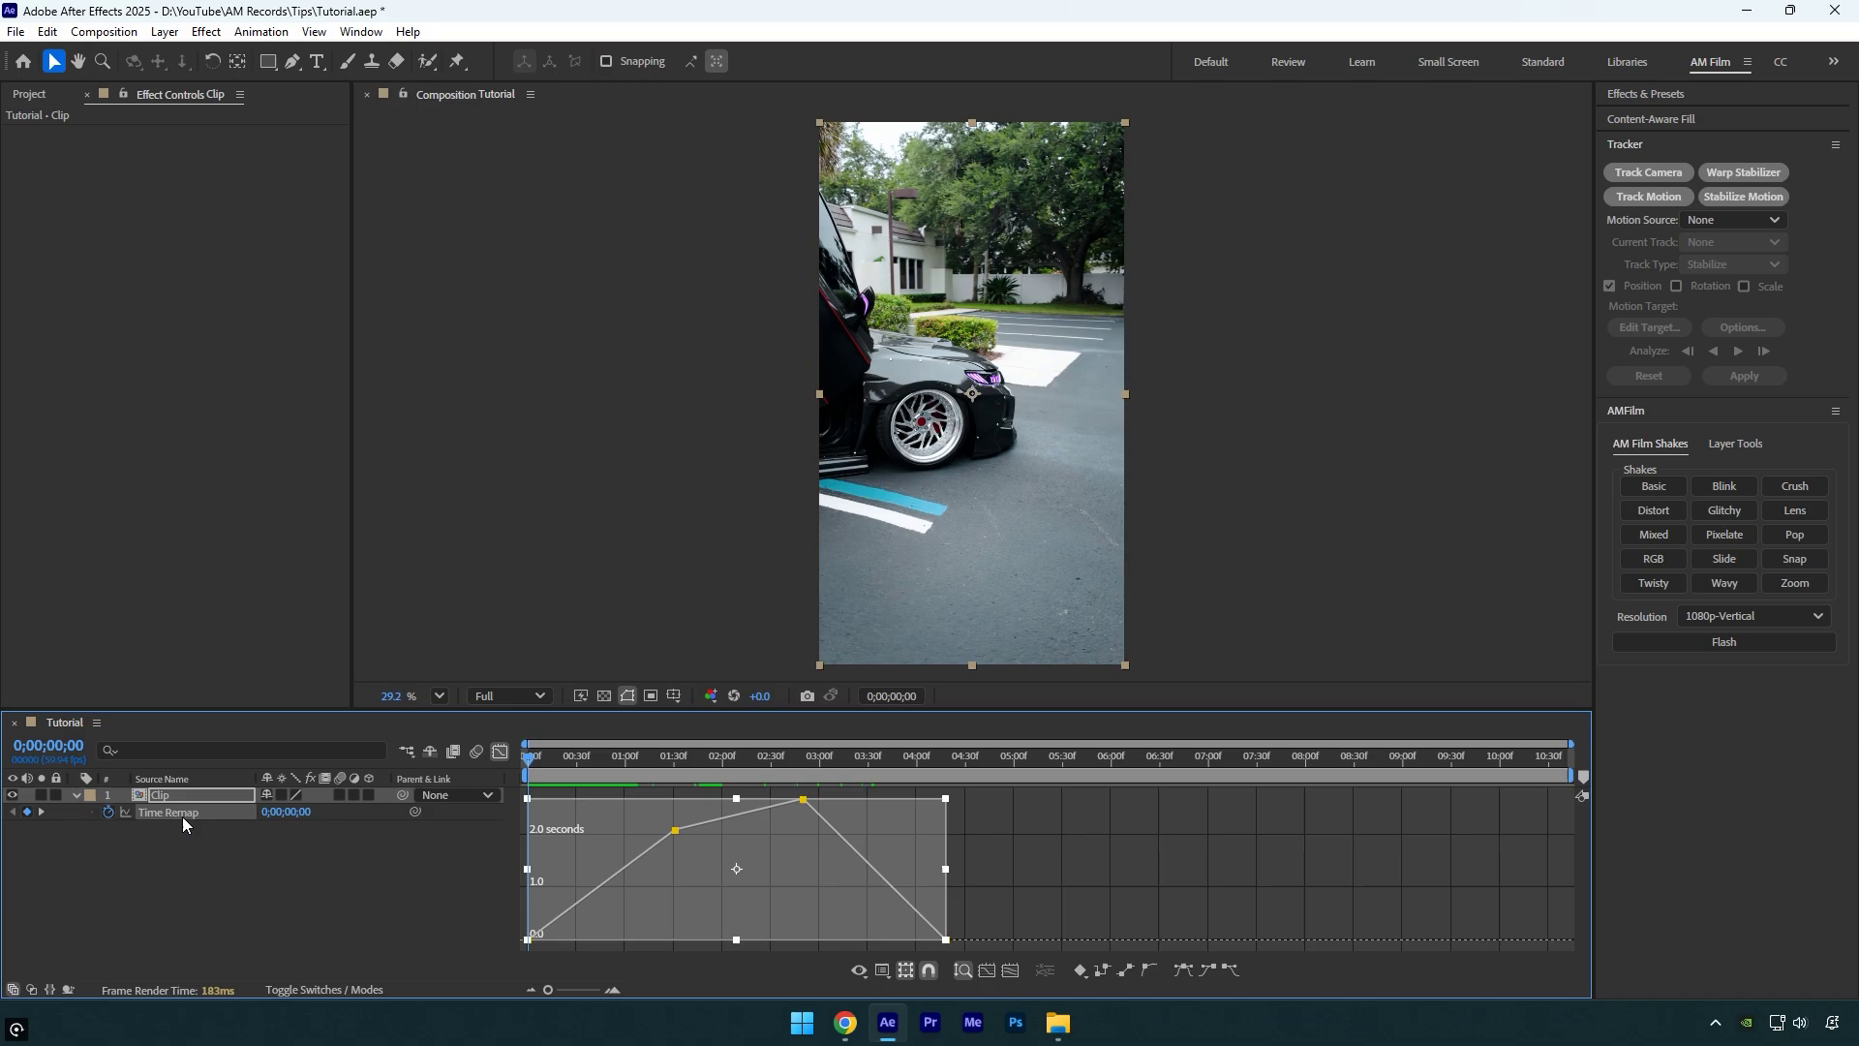
{"action": "left_click", "coordinate": [1149, 974]}
{"action": "left_click", "coordinate": [1009, 824]}
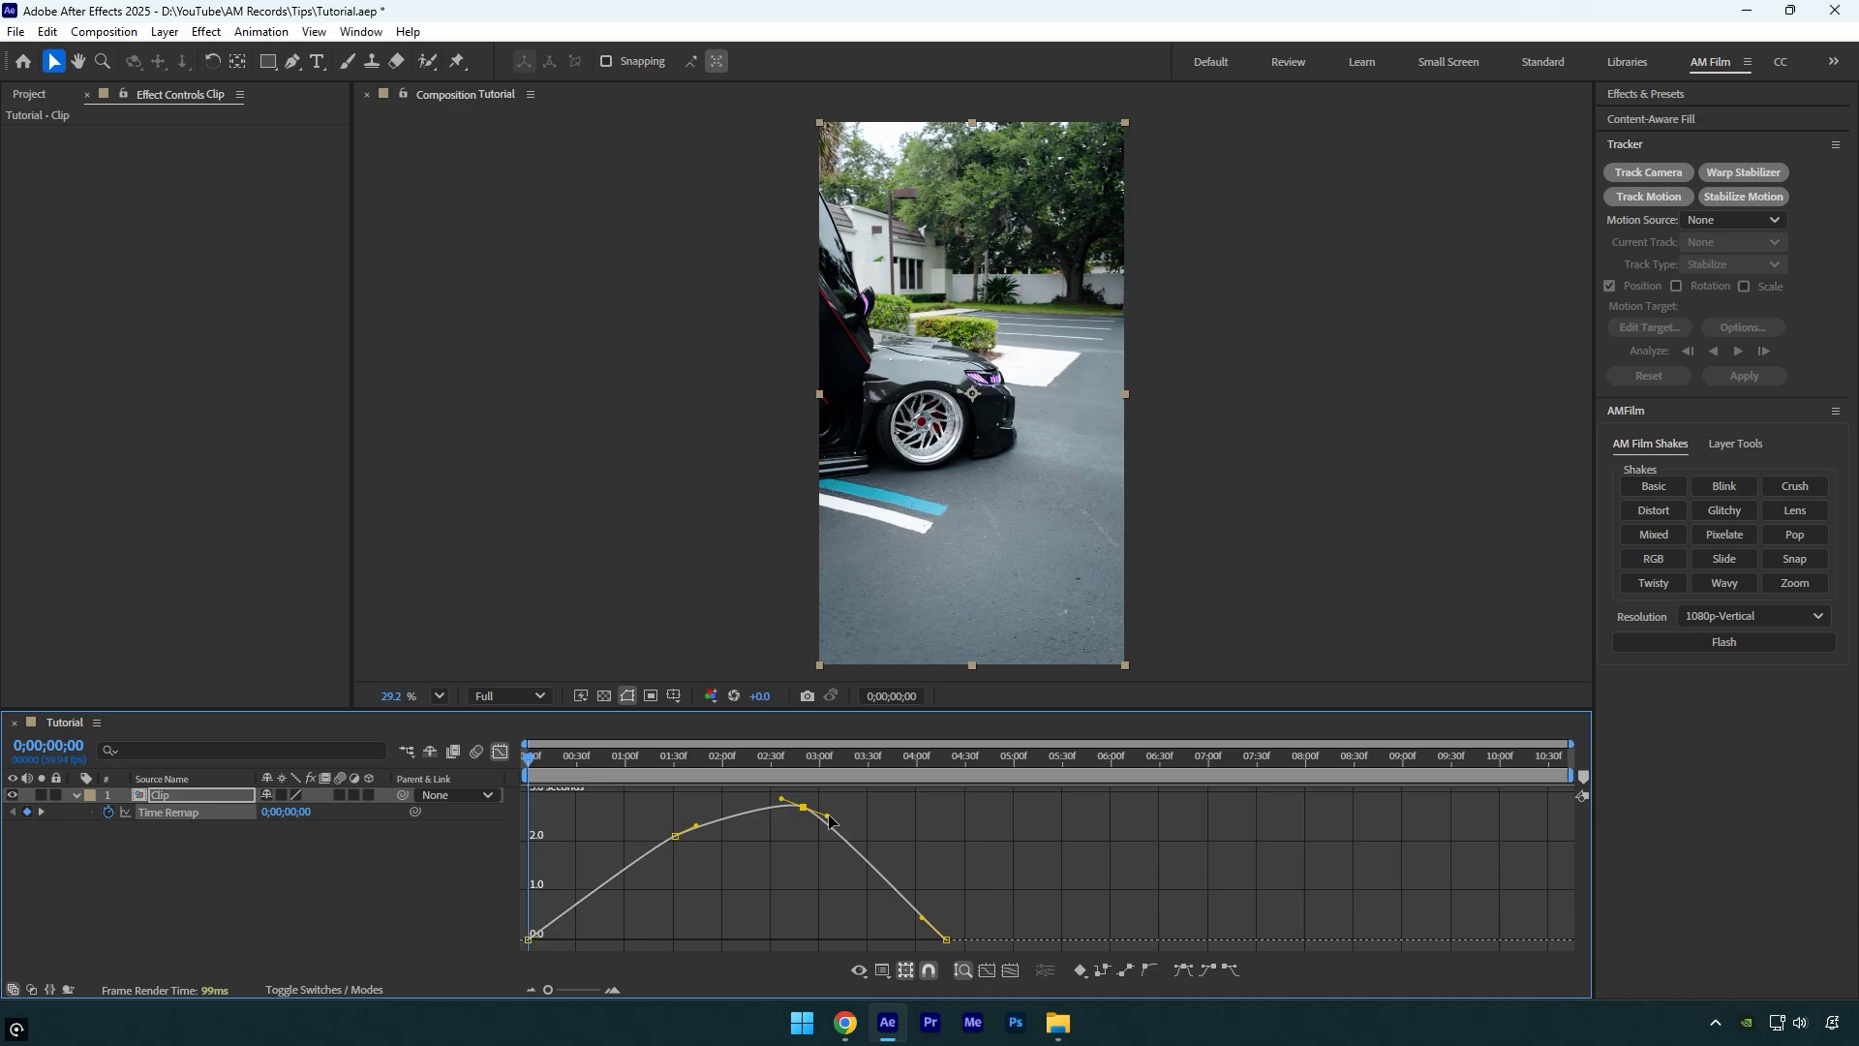
- Drag the Bezier handles of the peak and second keyframes to create a mid-ramp slowdown
{"action": "left_click", "coordinate": [833, 816]}
{"action": "left_click_drag", "start_coordinate": [834, 804], "coordinate": [688, 864]}
{"action": "left_click", "coordinate": [675, 834]}
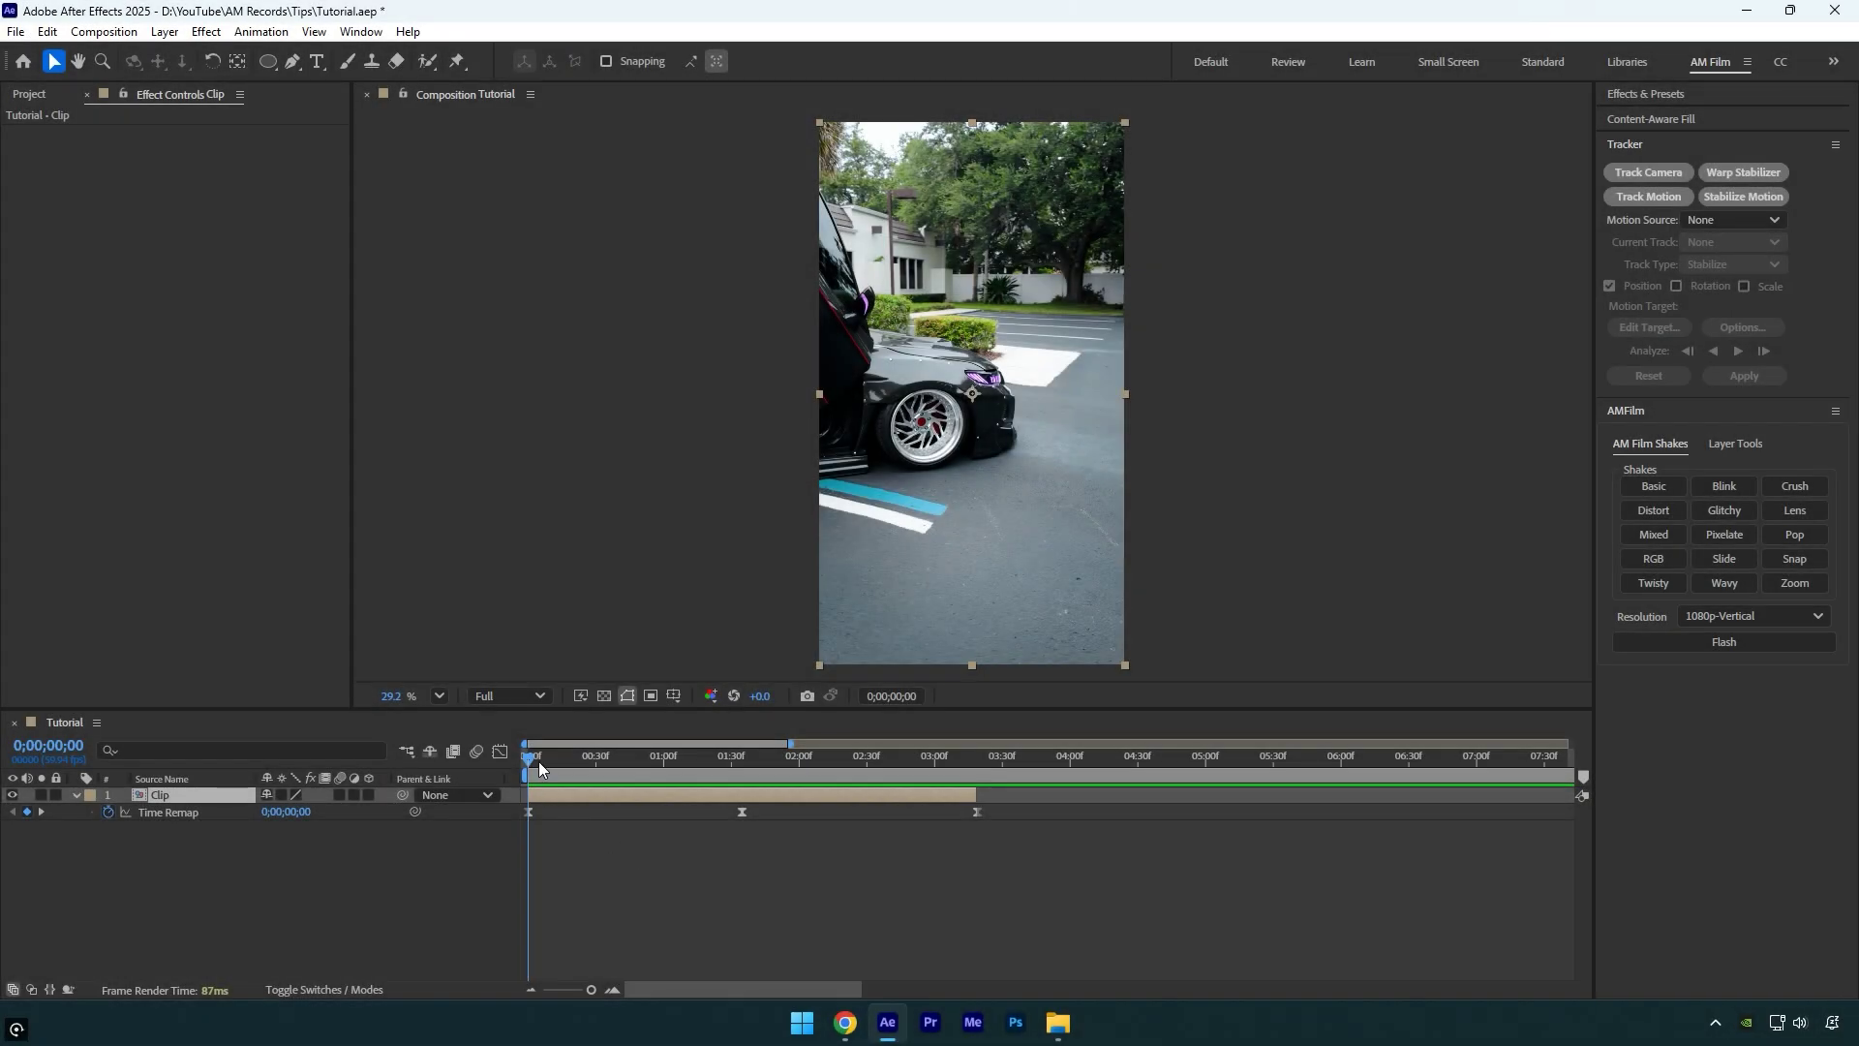
- Locate the black frame at 0;00;01;35 and lower the middle Time Remap keyframe to 0;00;10;34
{"action": "left_click_drag", "start_coordinate": [538, 761], "coordinate": [741, 761]}
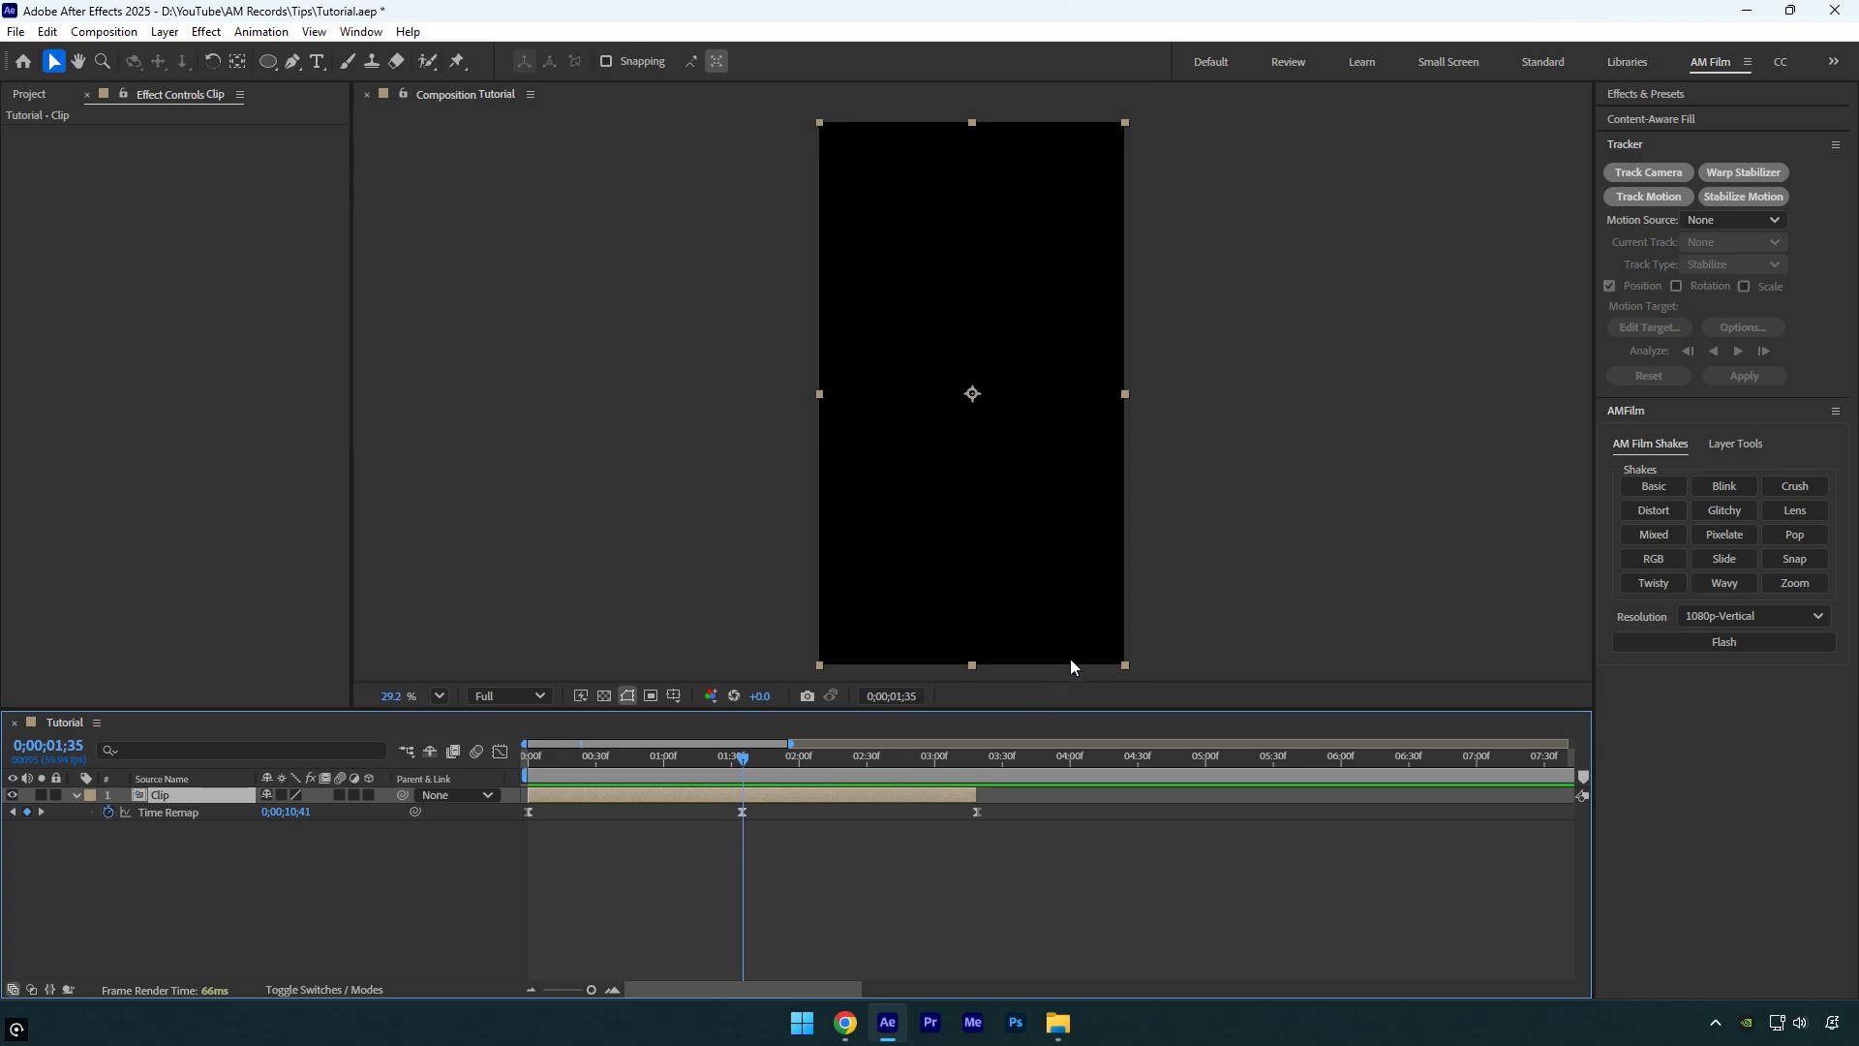
{"action": "left_click_drag", "start_coordinate": [749, 765], "coordinate": [740, 758]}
{"action": "left_click", "coordinate": [743, 811]}
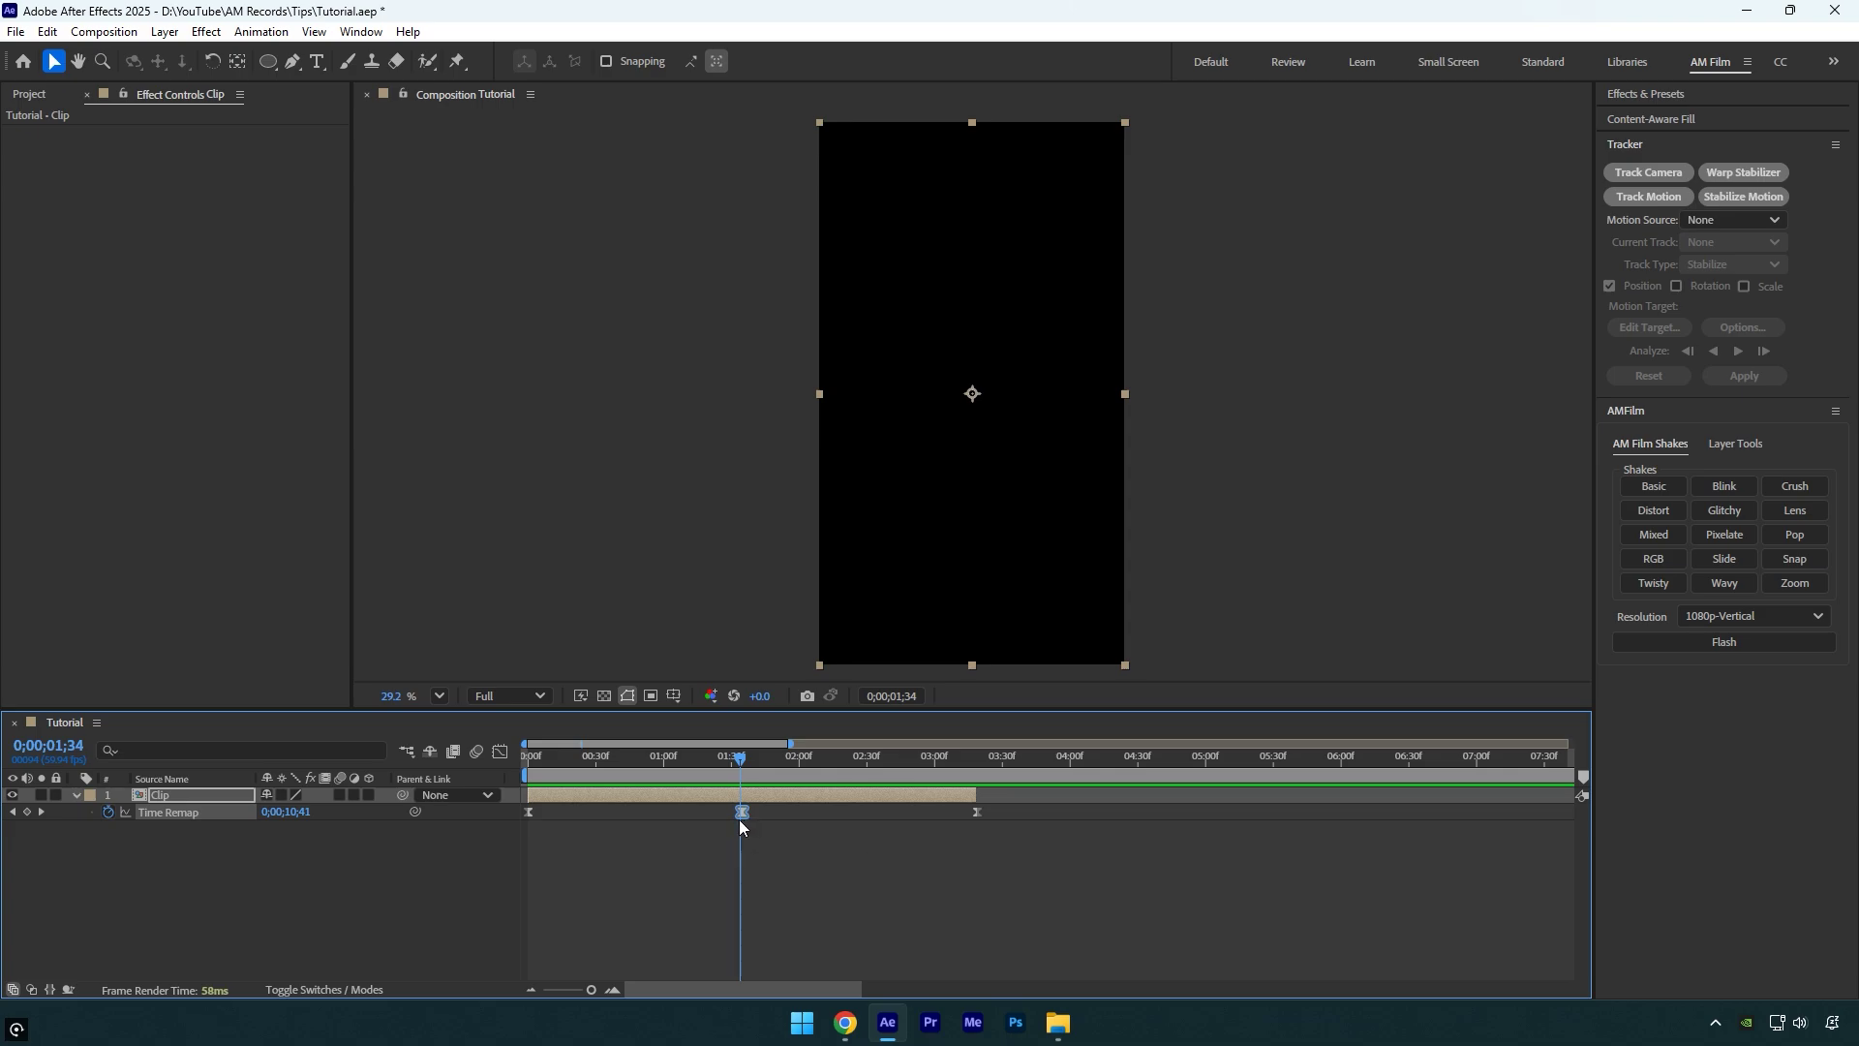
{"action": "left_click", "coordinate": [500, 752]}
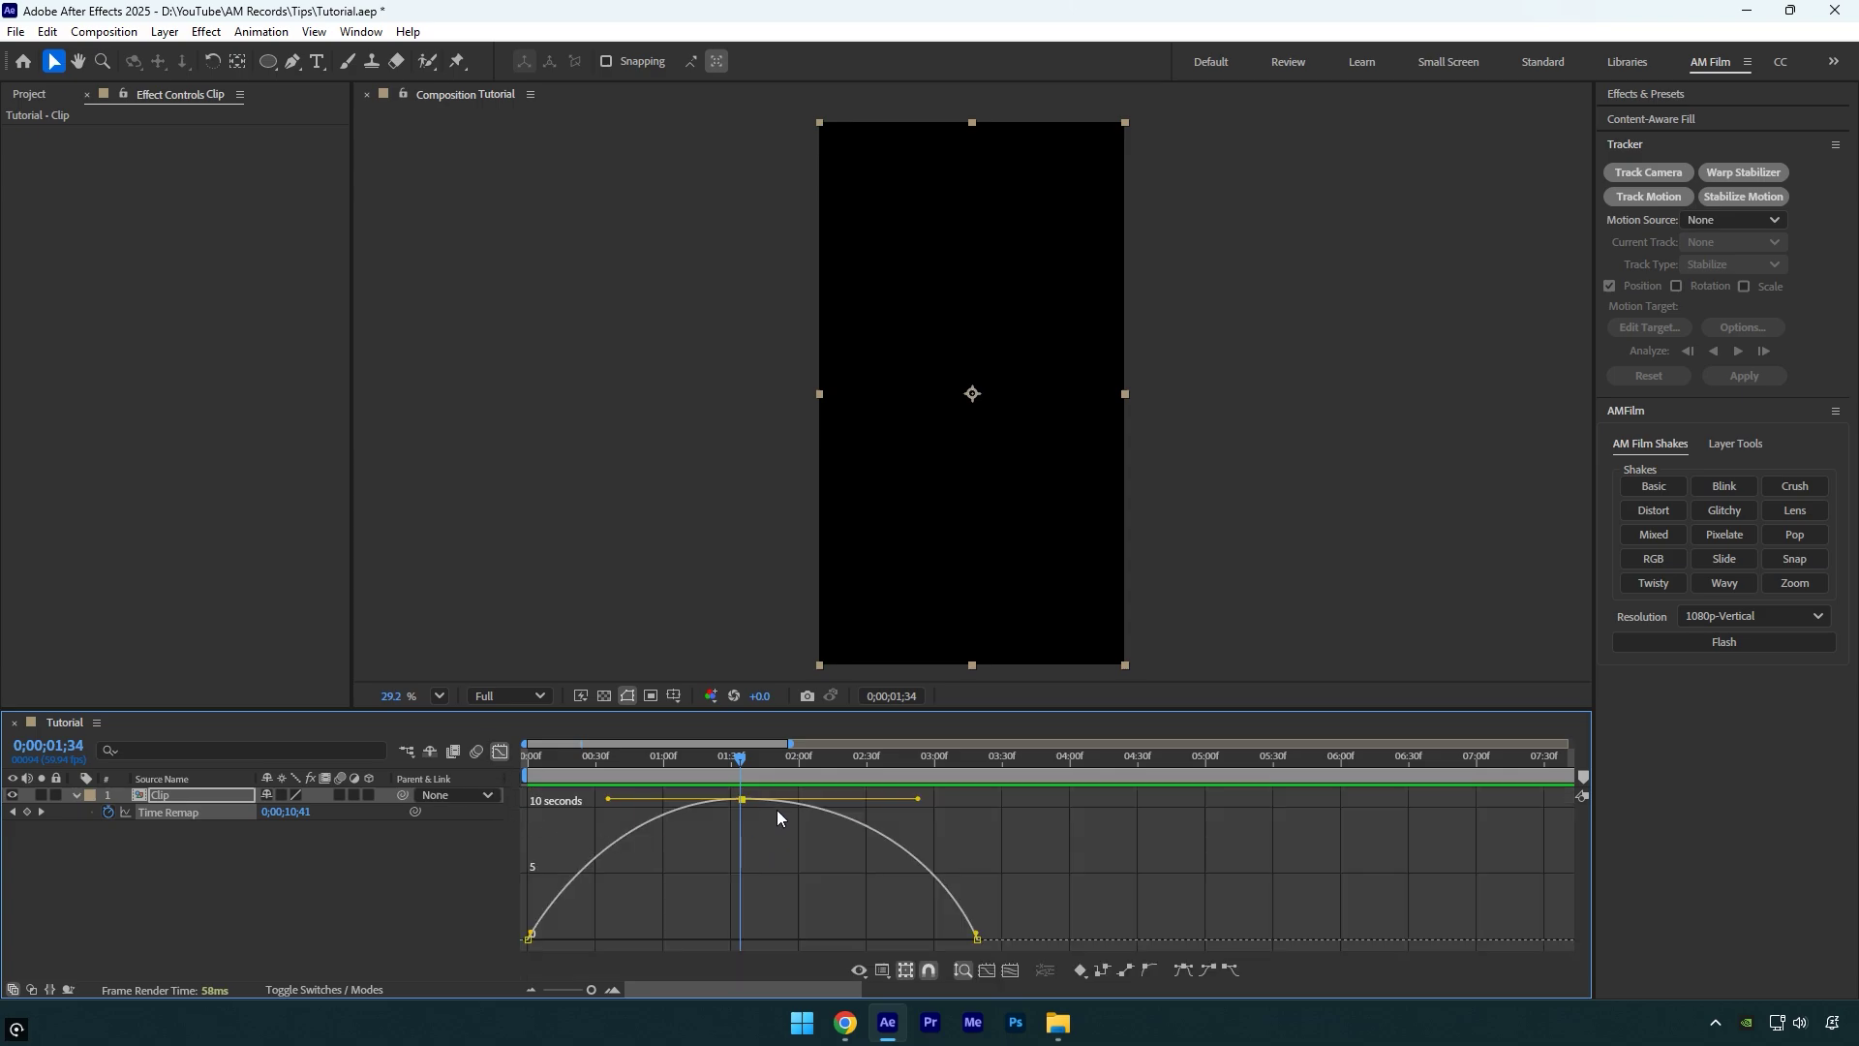
{"action": "left_click_drag", "start_coordinate": [742, 804], "coordinate": [742, 807]}
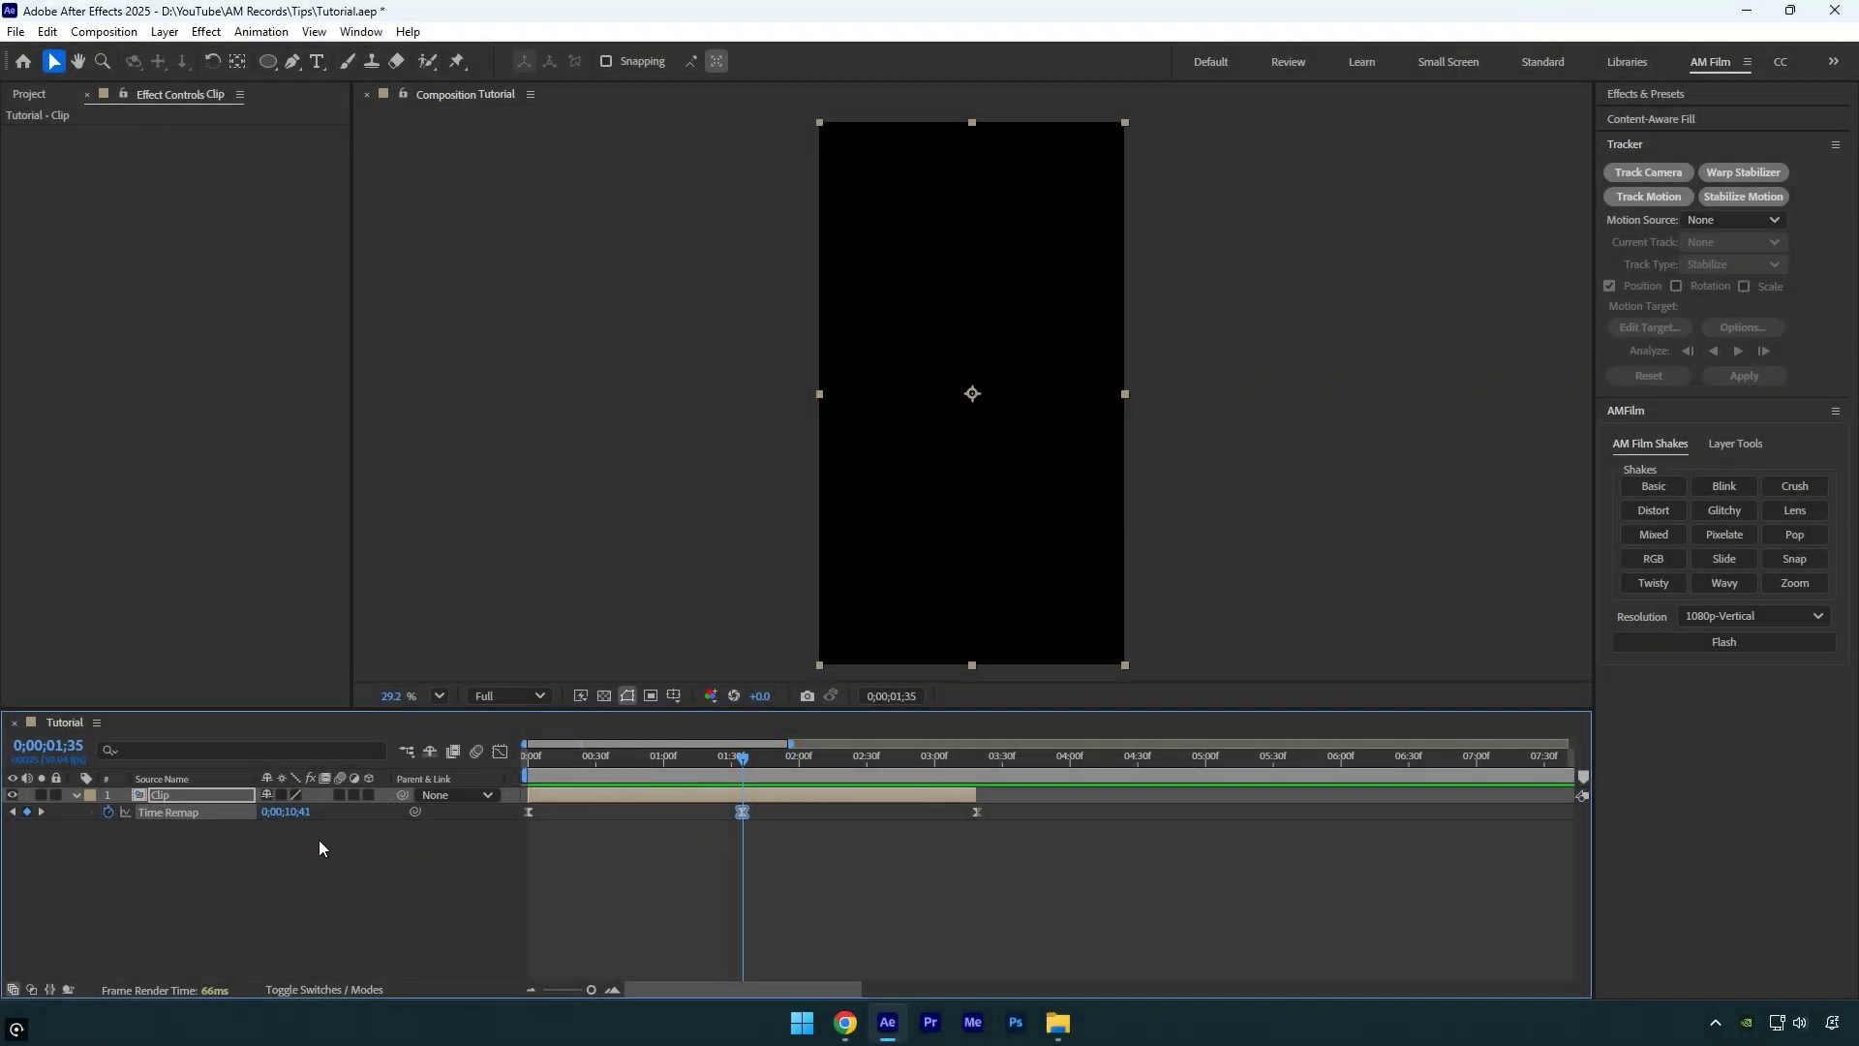
{"action": "left_click_drag", "start_coordinate": [280, 813], "coordinate": [273, 813]}
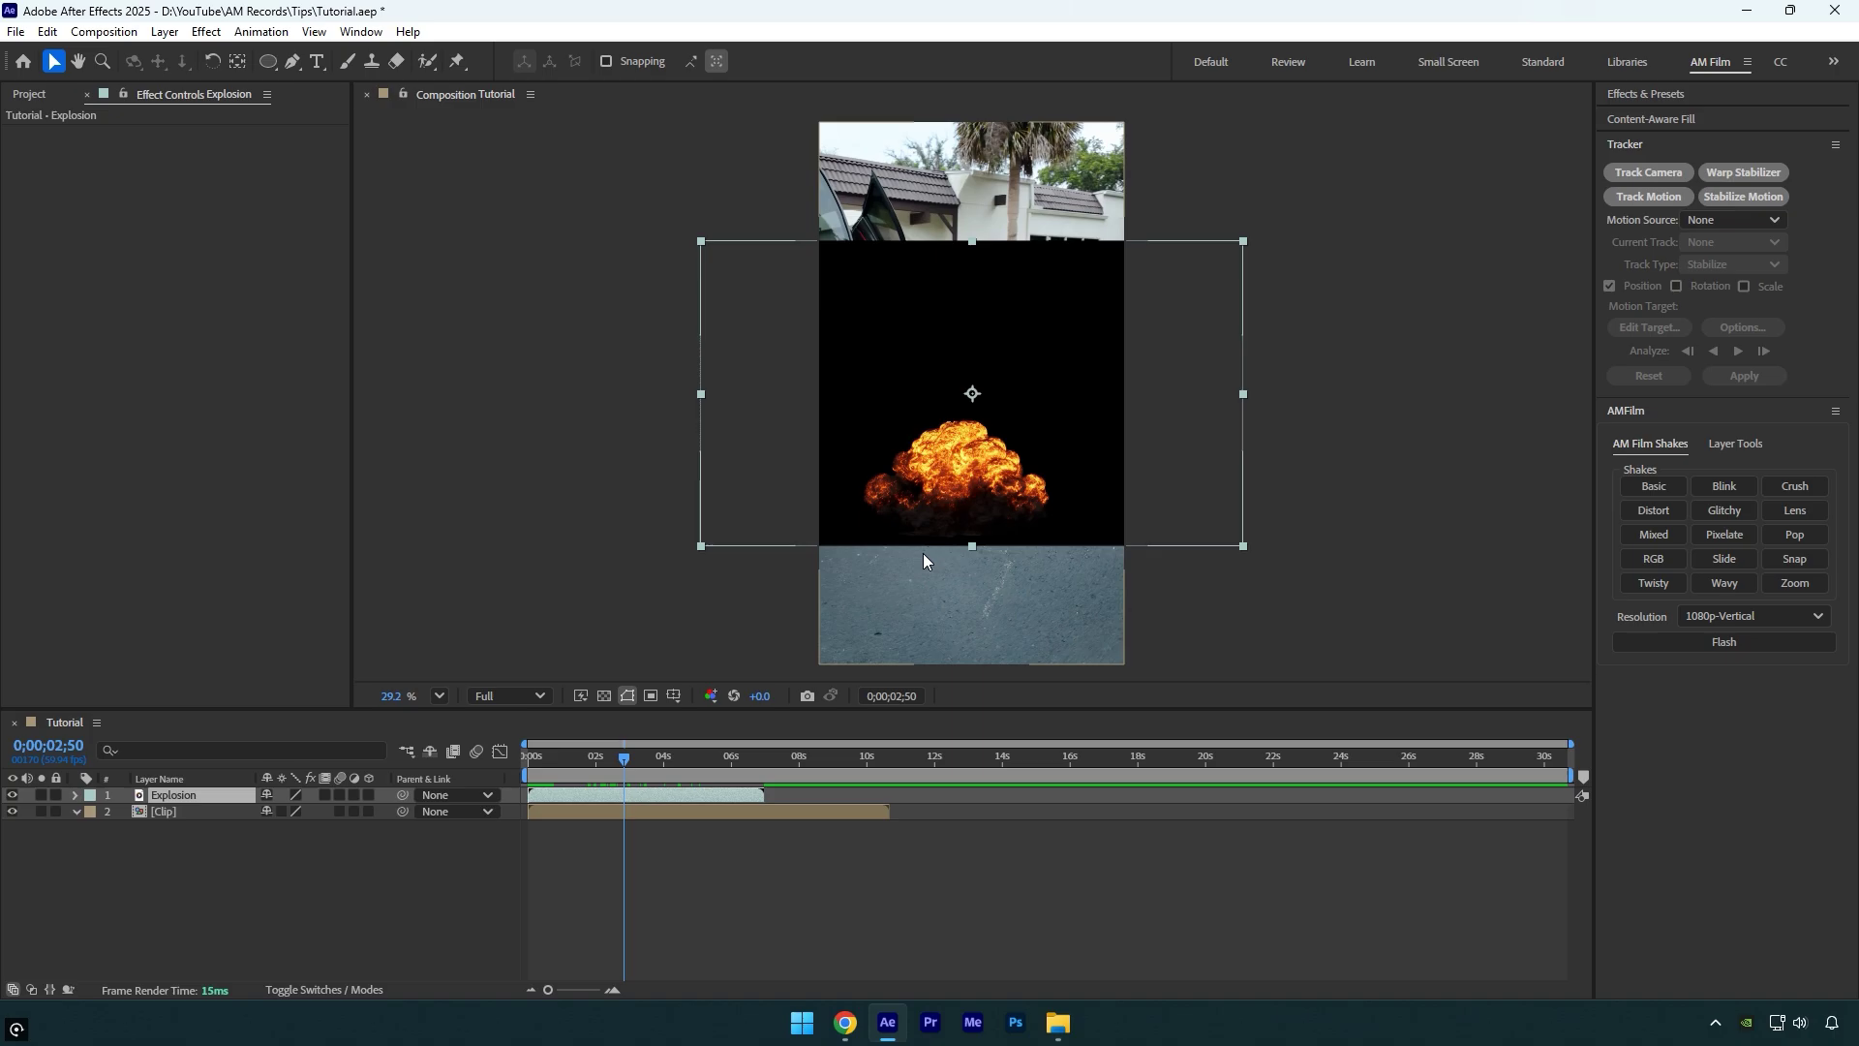
- Try Screen blending on the Explosion layer, then set it back to Normal
{"action": "left_click", "coordinate": [291, 988]}
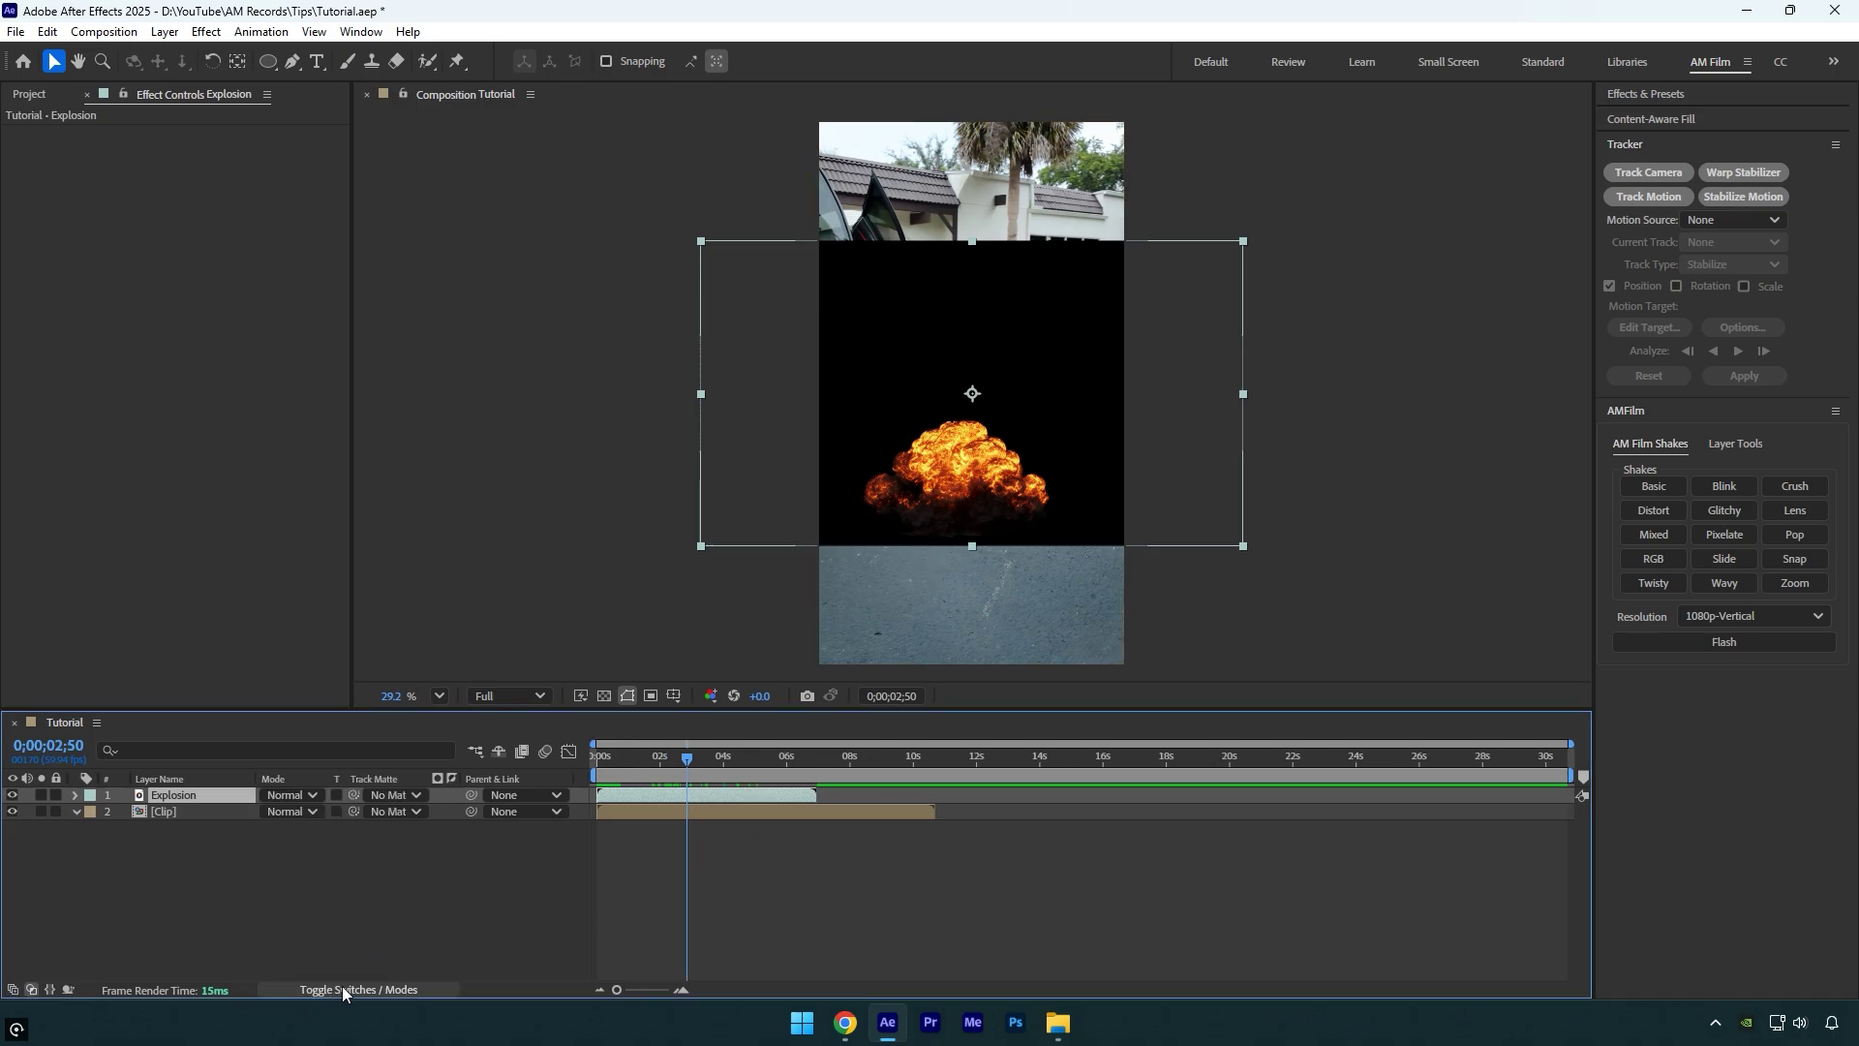
{"action": "left_click", "coordinate": [289, 796]}
{"action": "left_click", "coordinate": [406, 388]}
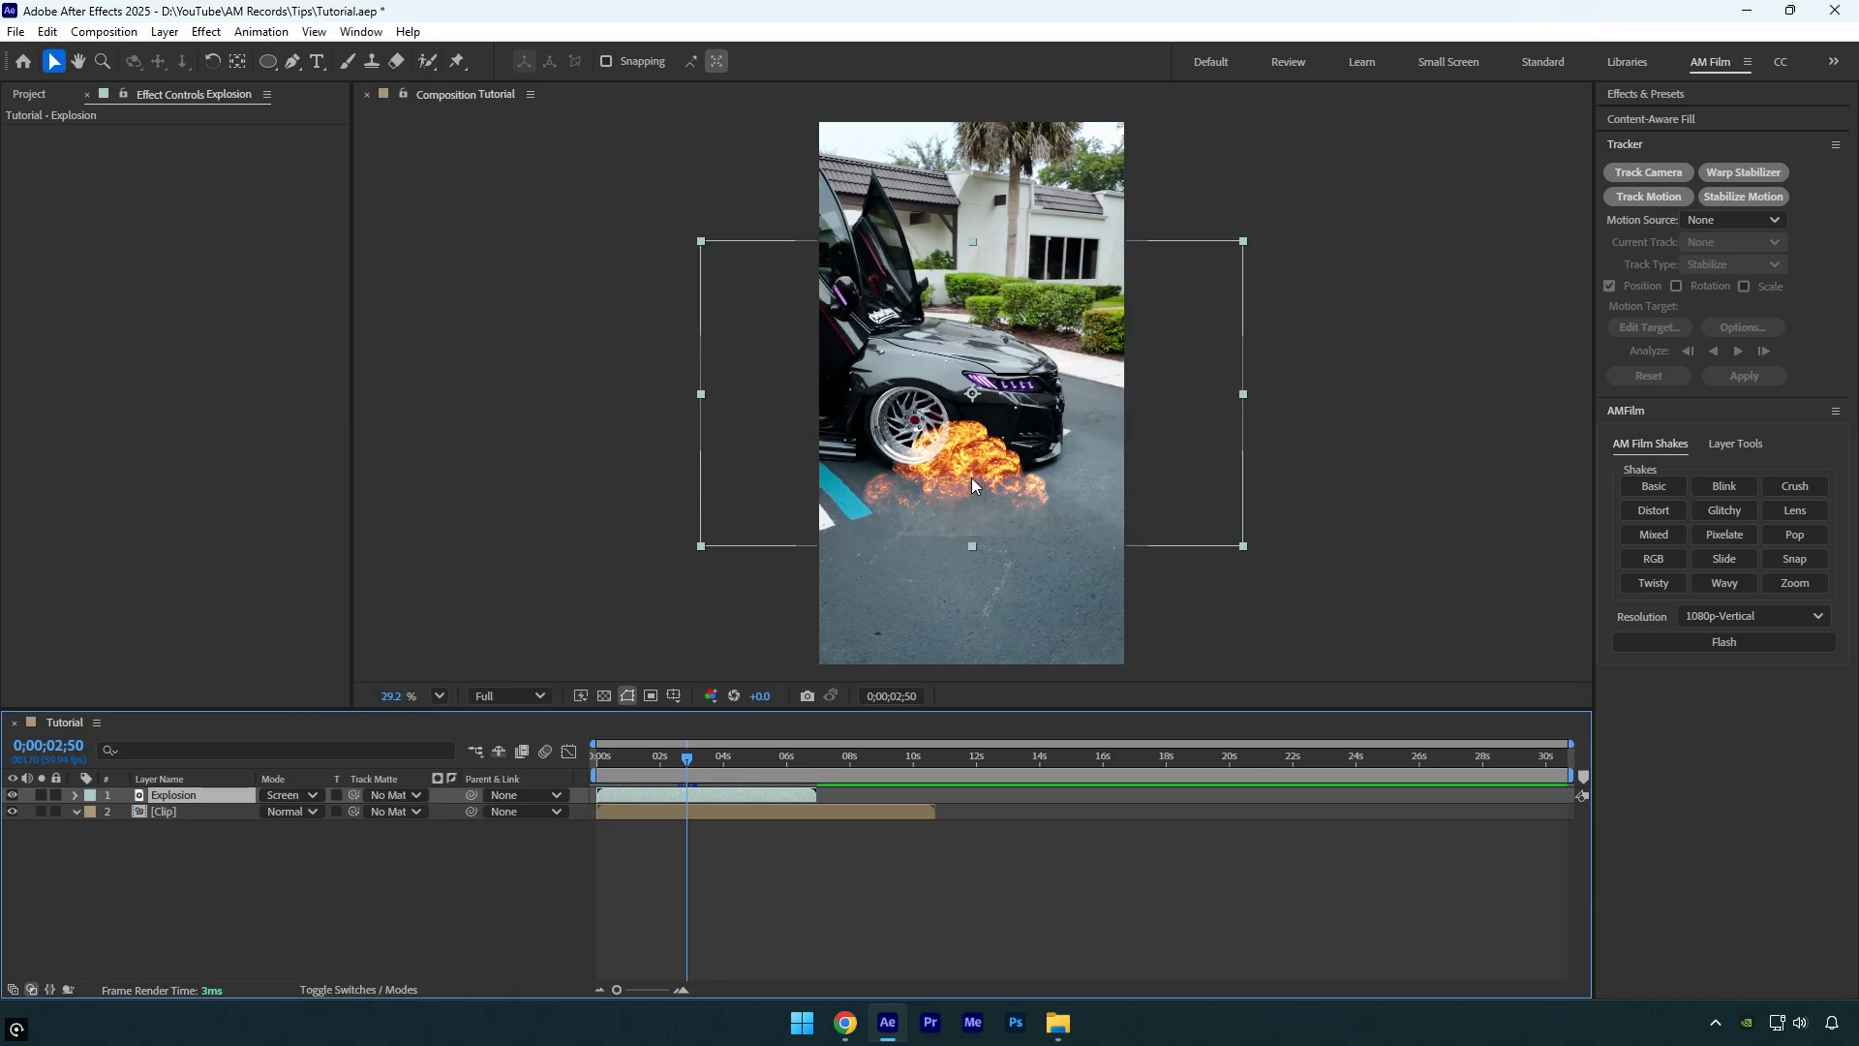
{"action": "left_click", "coordinate": [281, 796]}
{"action": "left_click", "coordinate": [376, 141]}
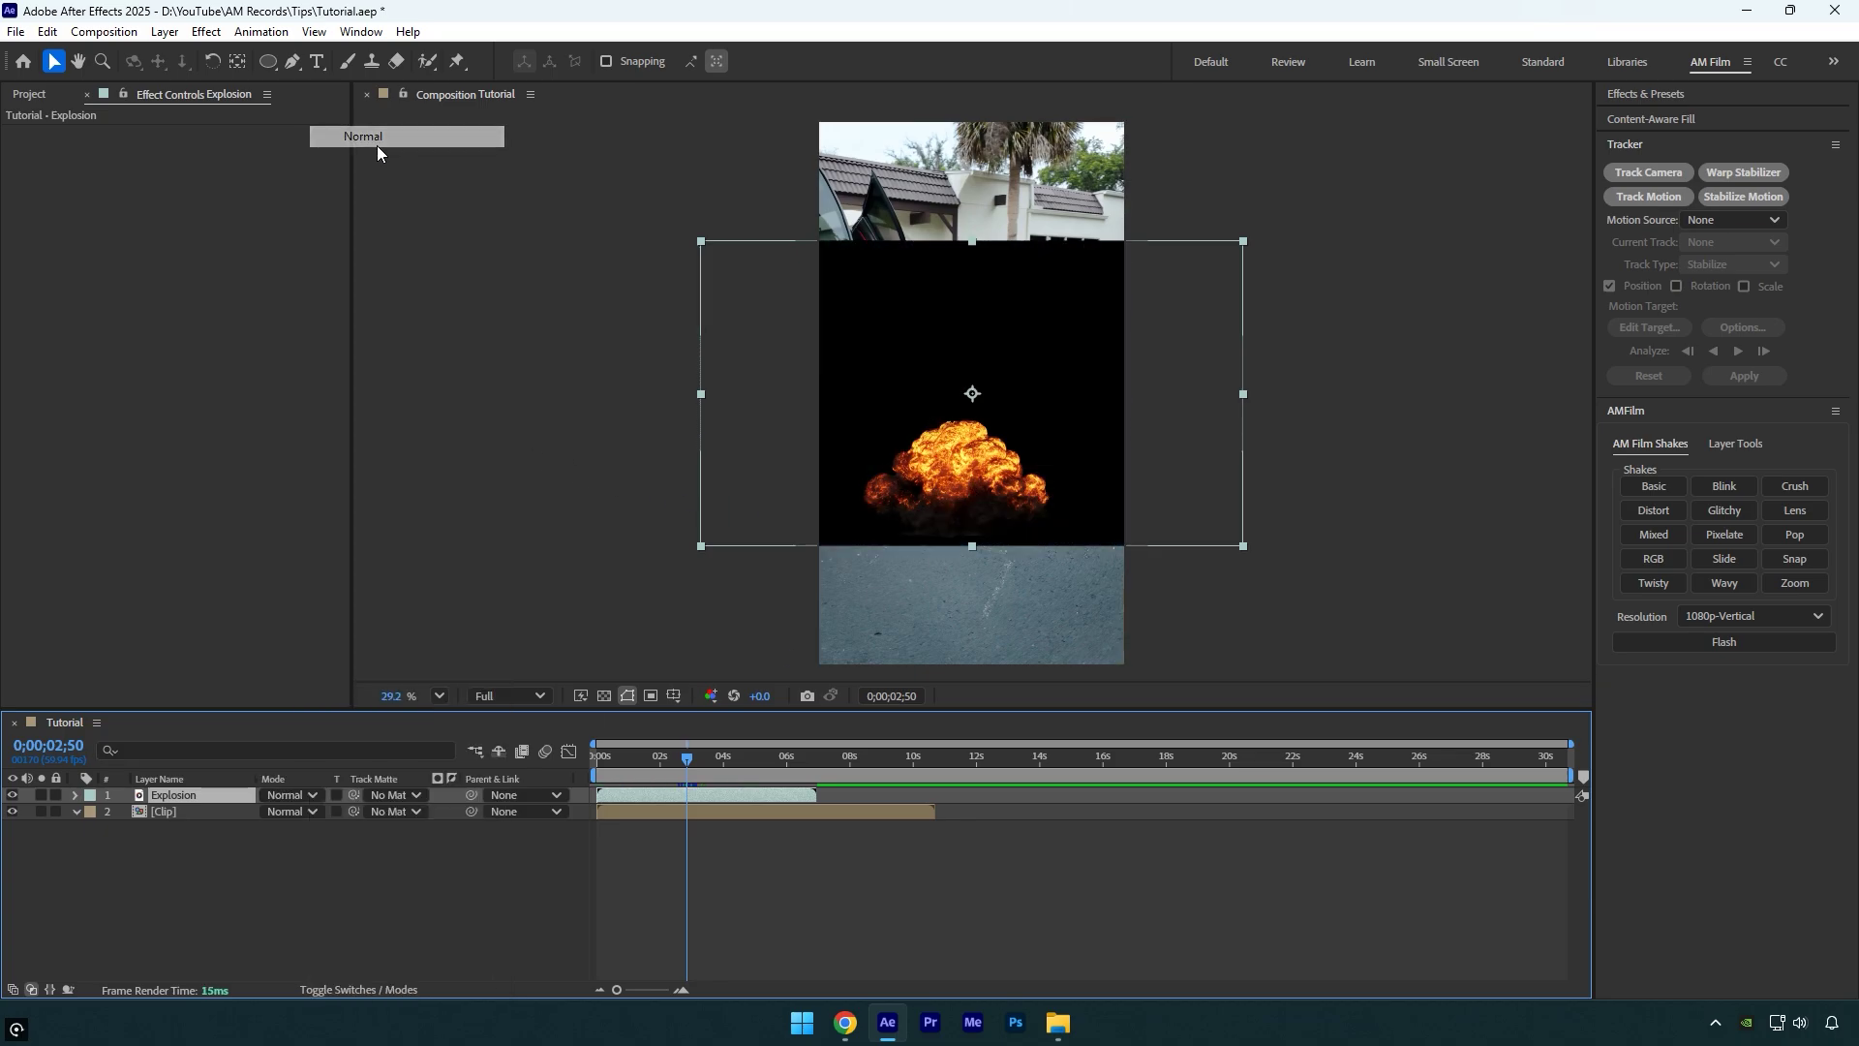
- Apply Color Range to the Explosion layer, sample its black background, and raise Fuzziness to about 39
{"action": "key", "text": "ctrl+space"}
{"action": "type", "text": "color ra"}
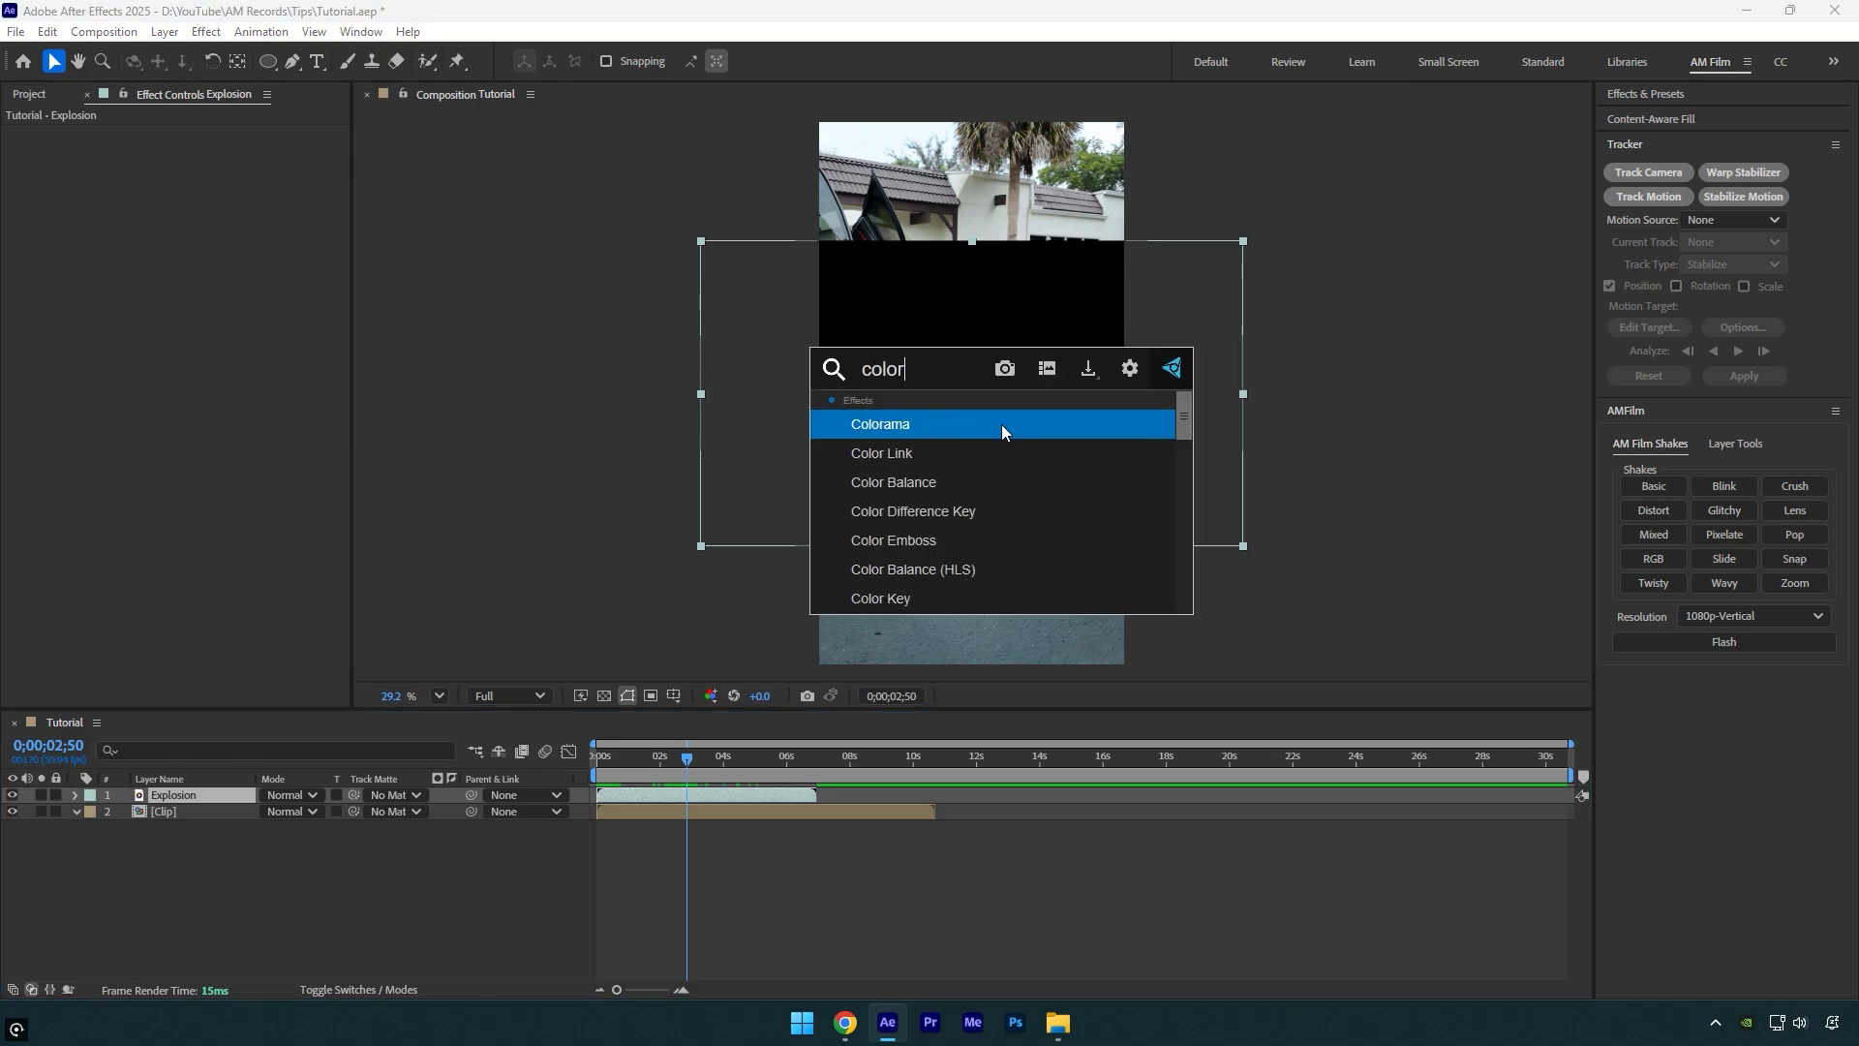
{"action": "left_click", "coordinate": [932, 426]}
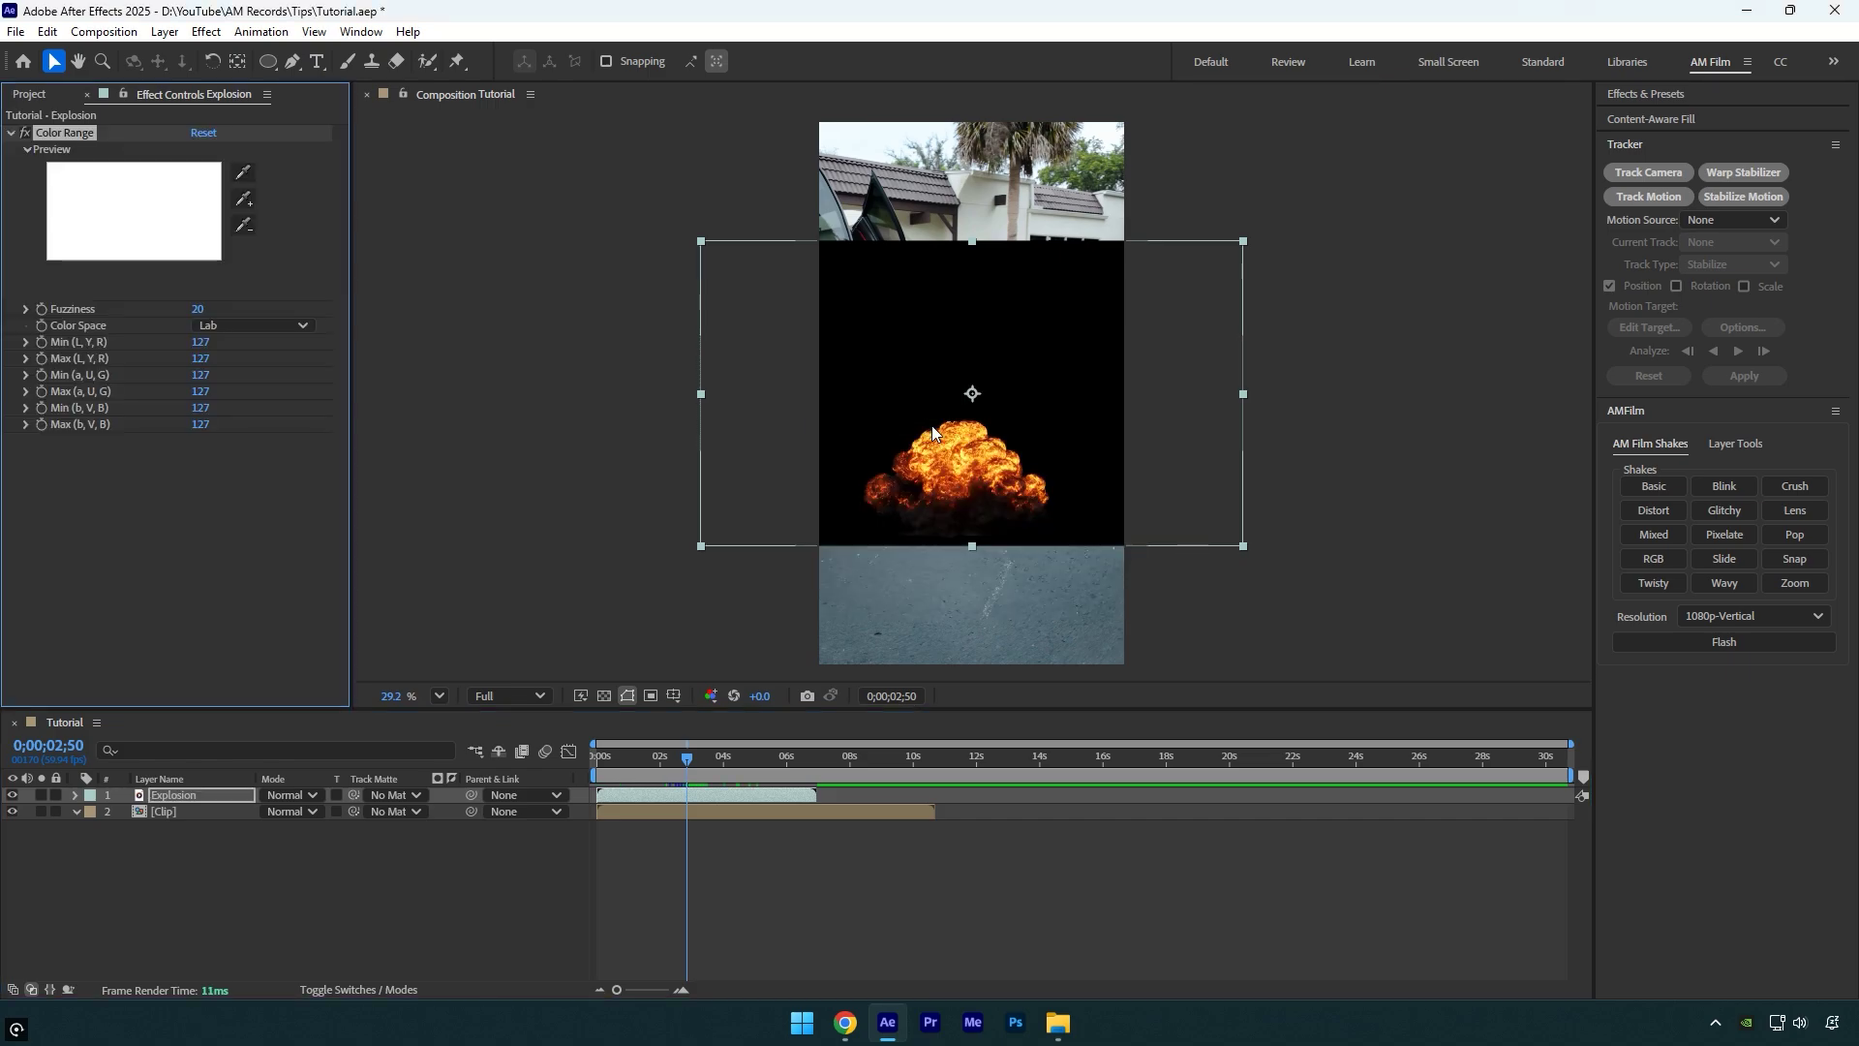
{"action": "left_click", "coordinate": [244, 198]}
{"action": "left_click", "coordinate": [891, 360]}
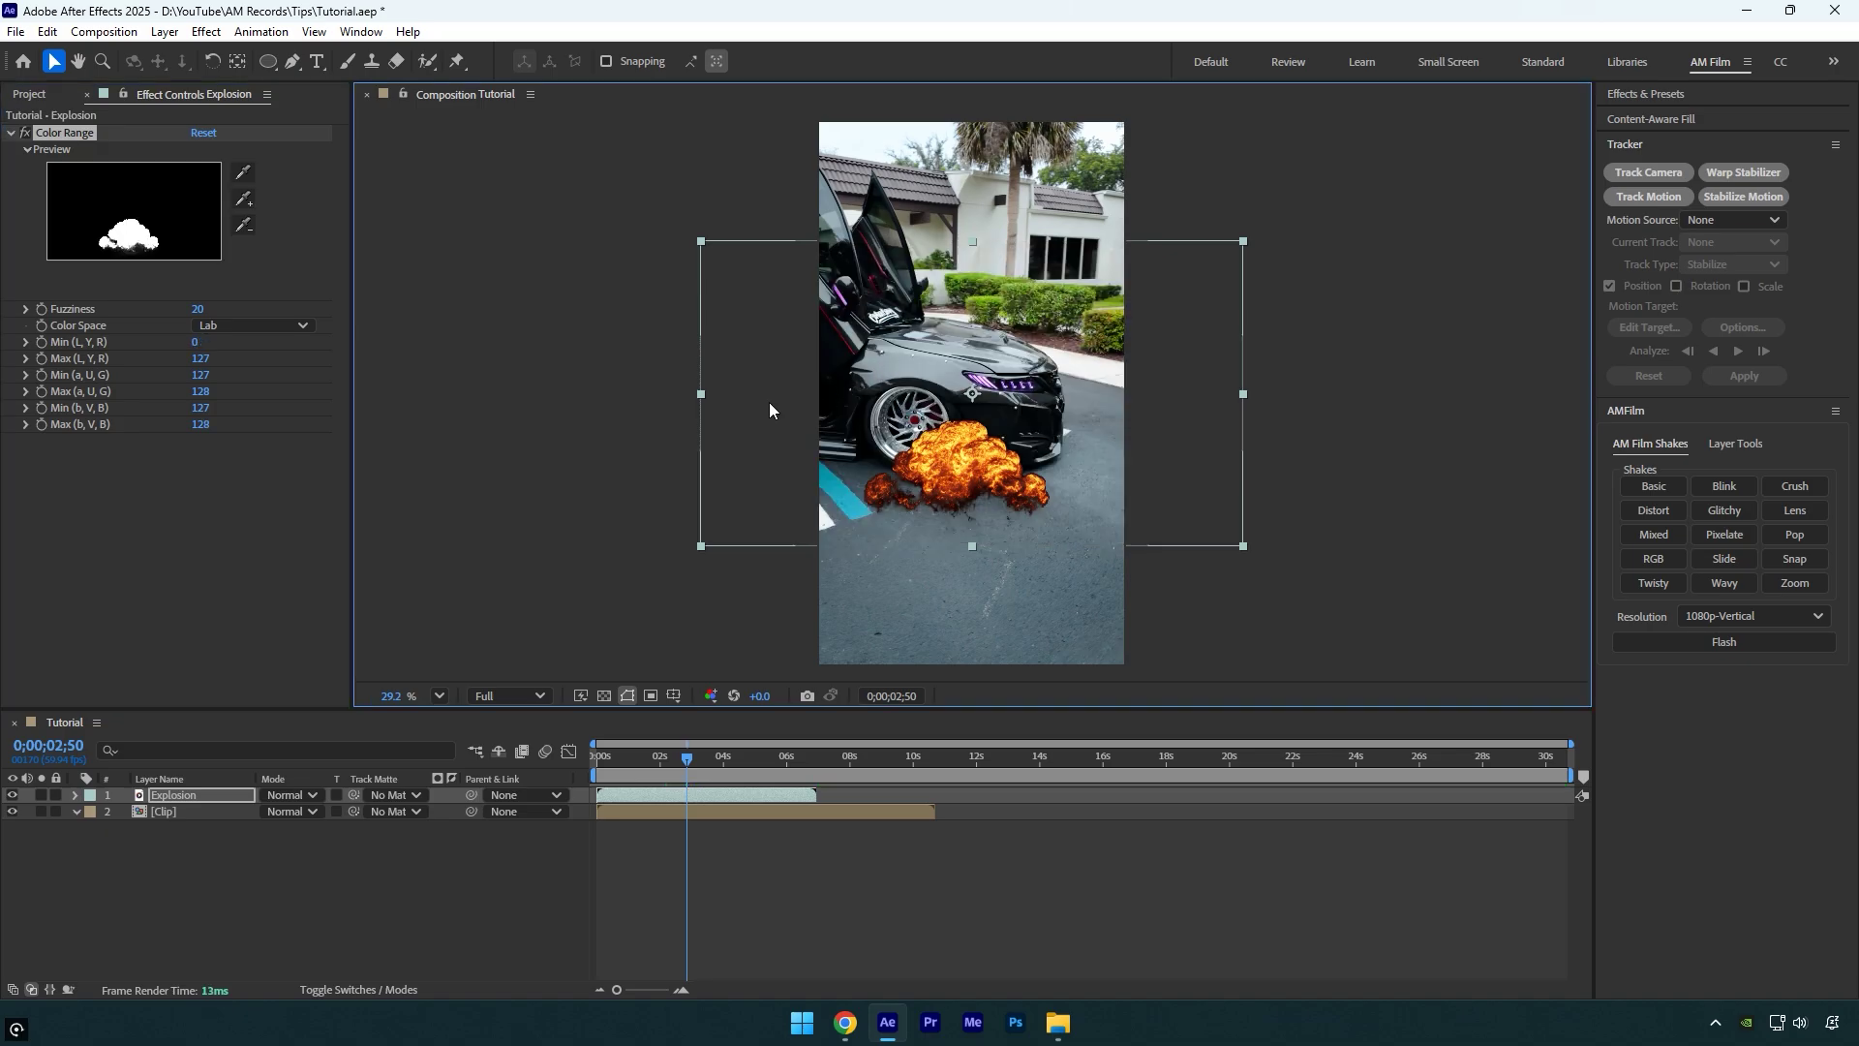
{"action": "left_click_drag", "start_coordinate": [200, 310], "coordinate": [225, 315]}
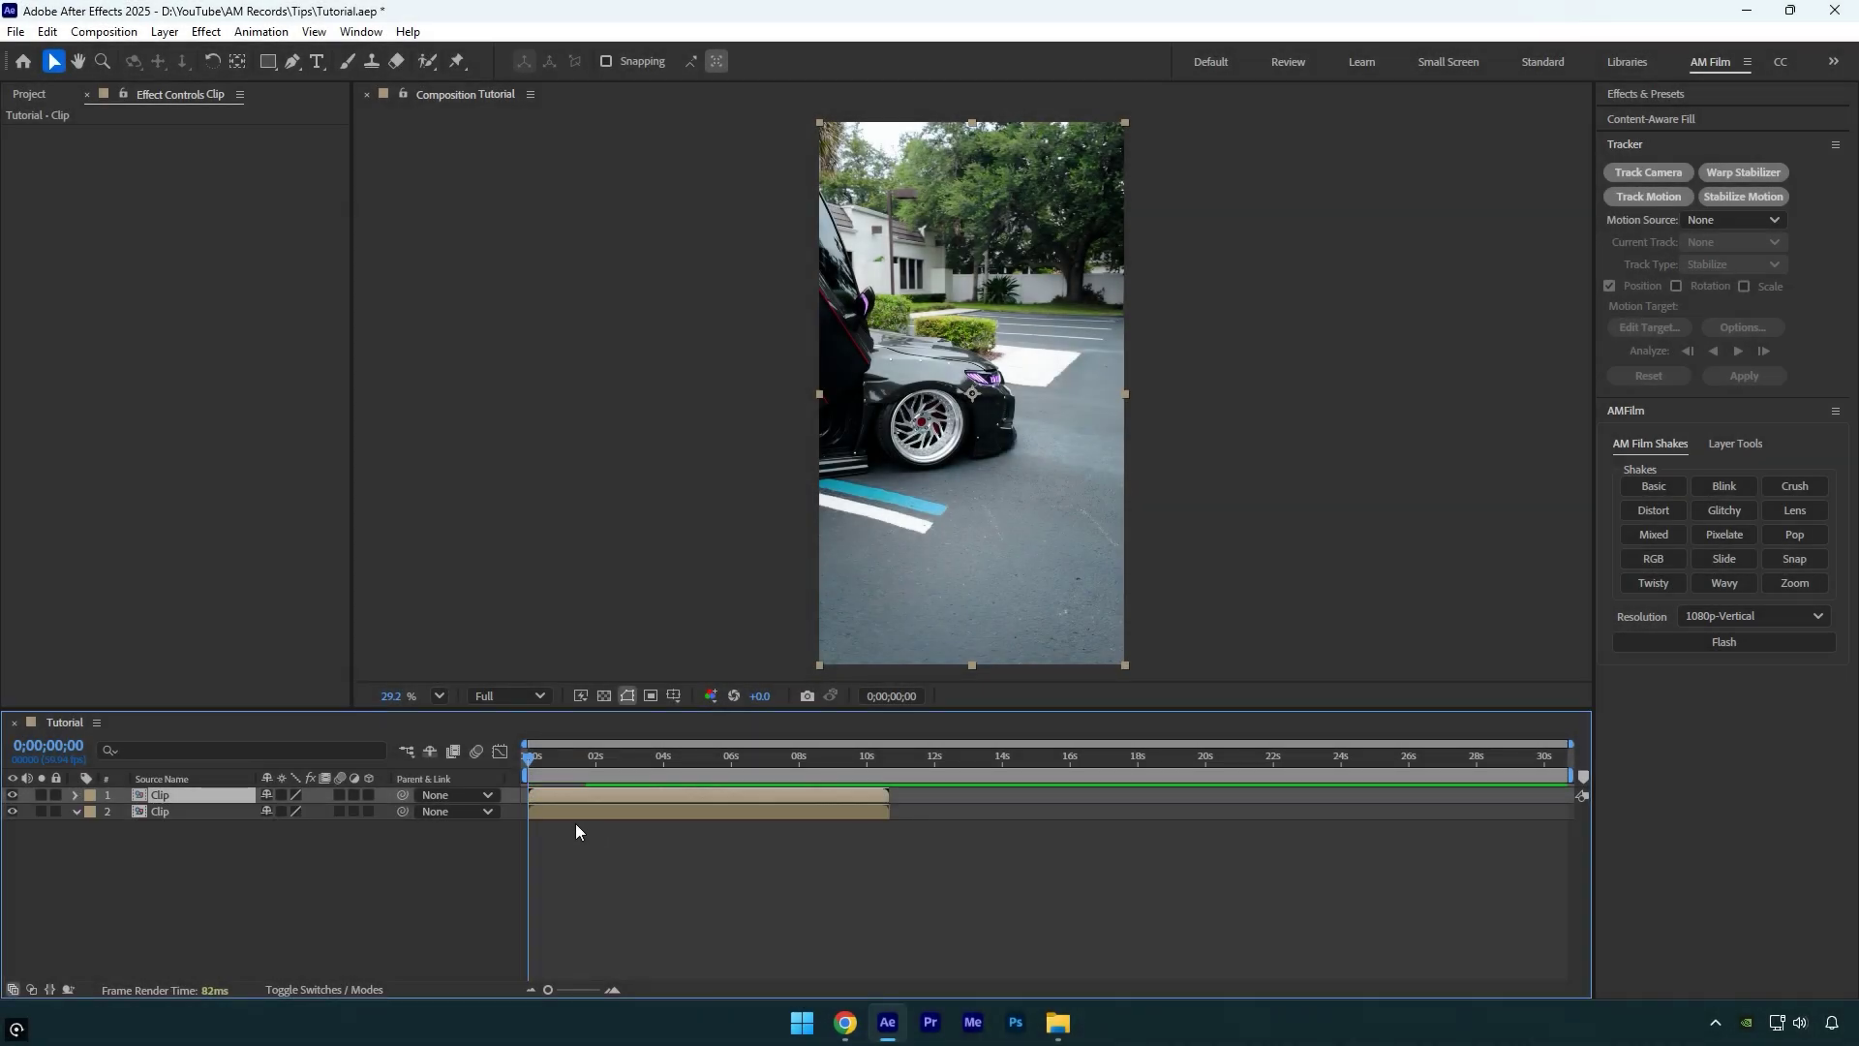
- Delete the duplicate Clip layers, keeping only the original car clip
{"action": "left_click_drag", "start_coordinate": [576, 796], "coordinate": [1279, 805]}
{"action": "key", "text": "ctrl+d"}
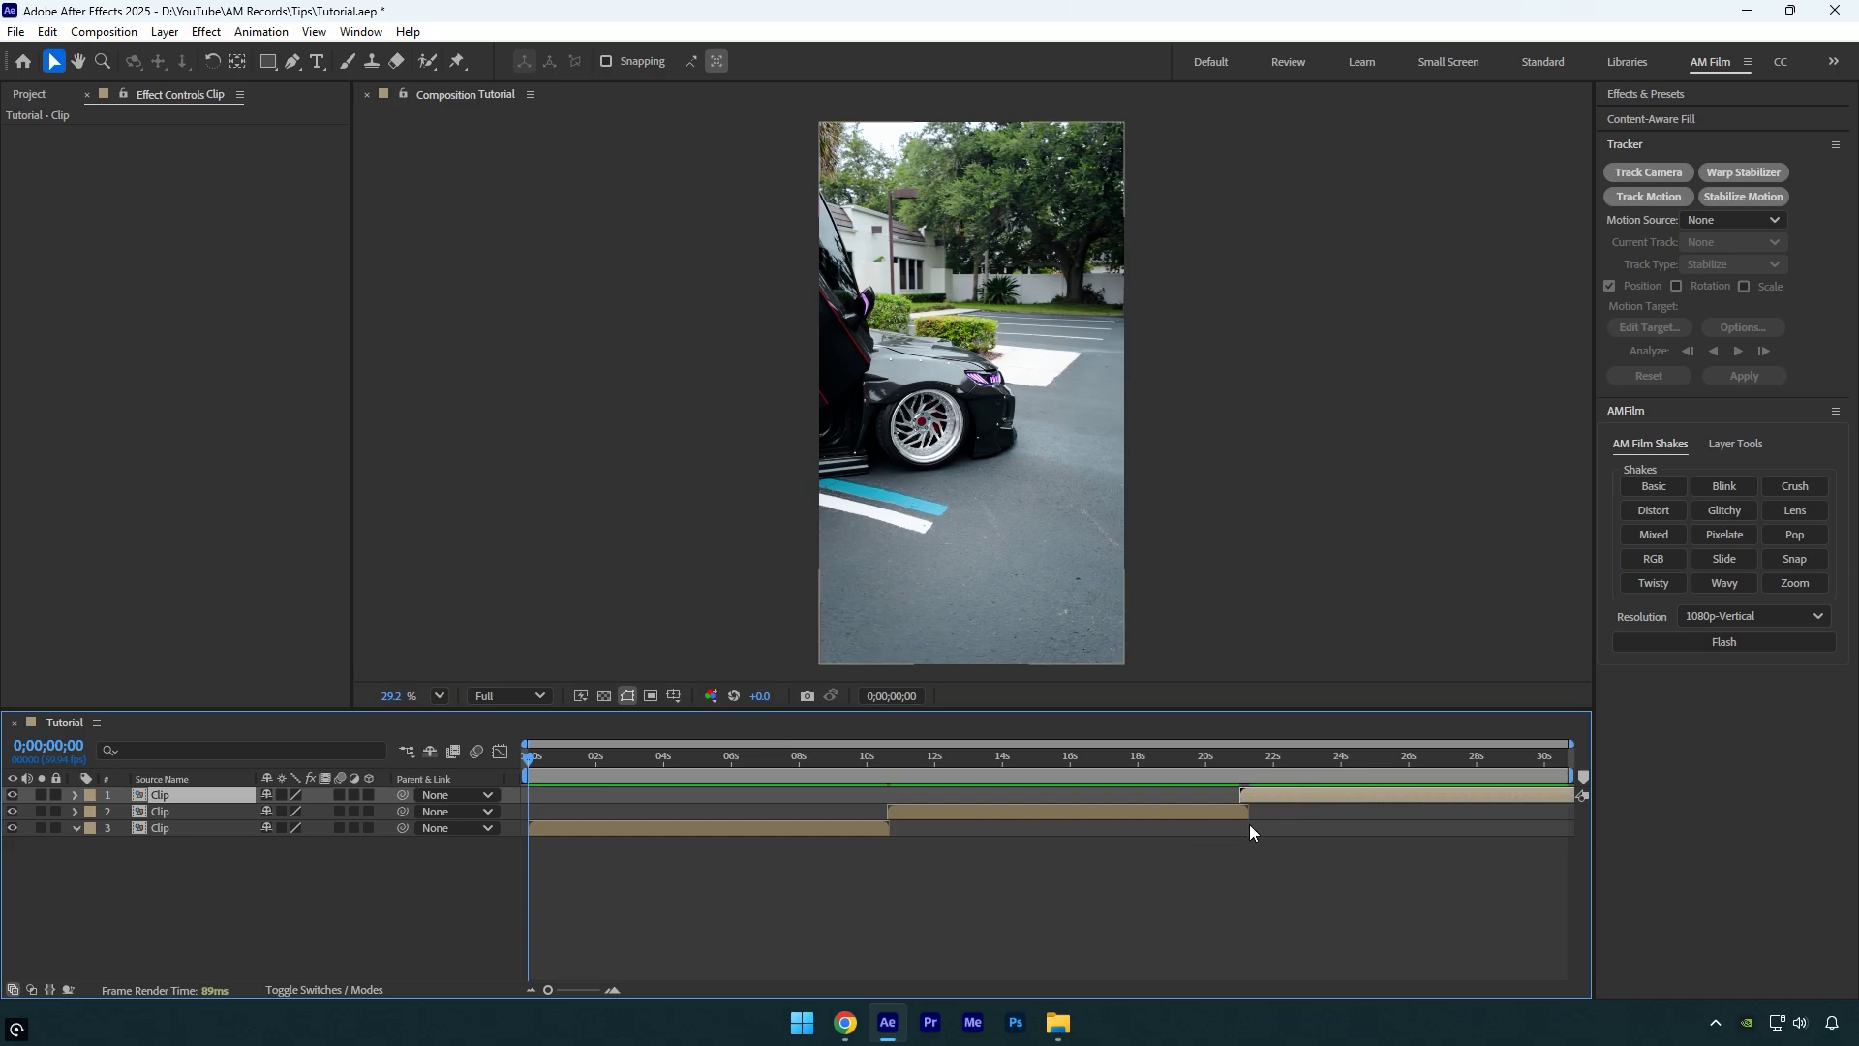
{"action": "left_click", "coordinate": [1226, 811], "text": "shift"}
{"action": "key", "text": "Delete"}
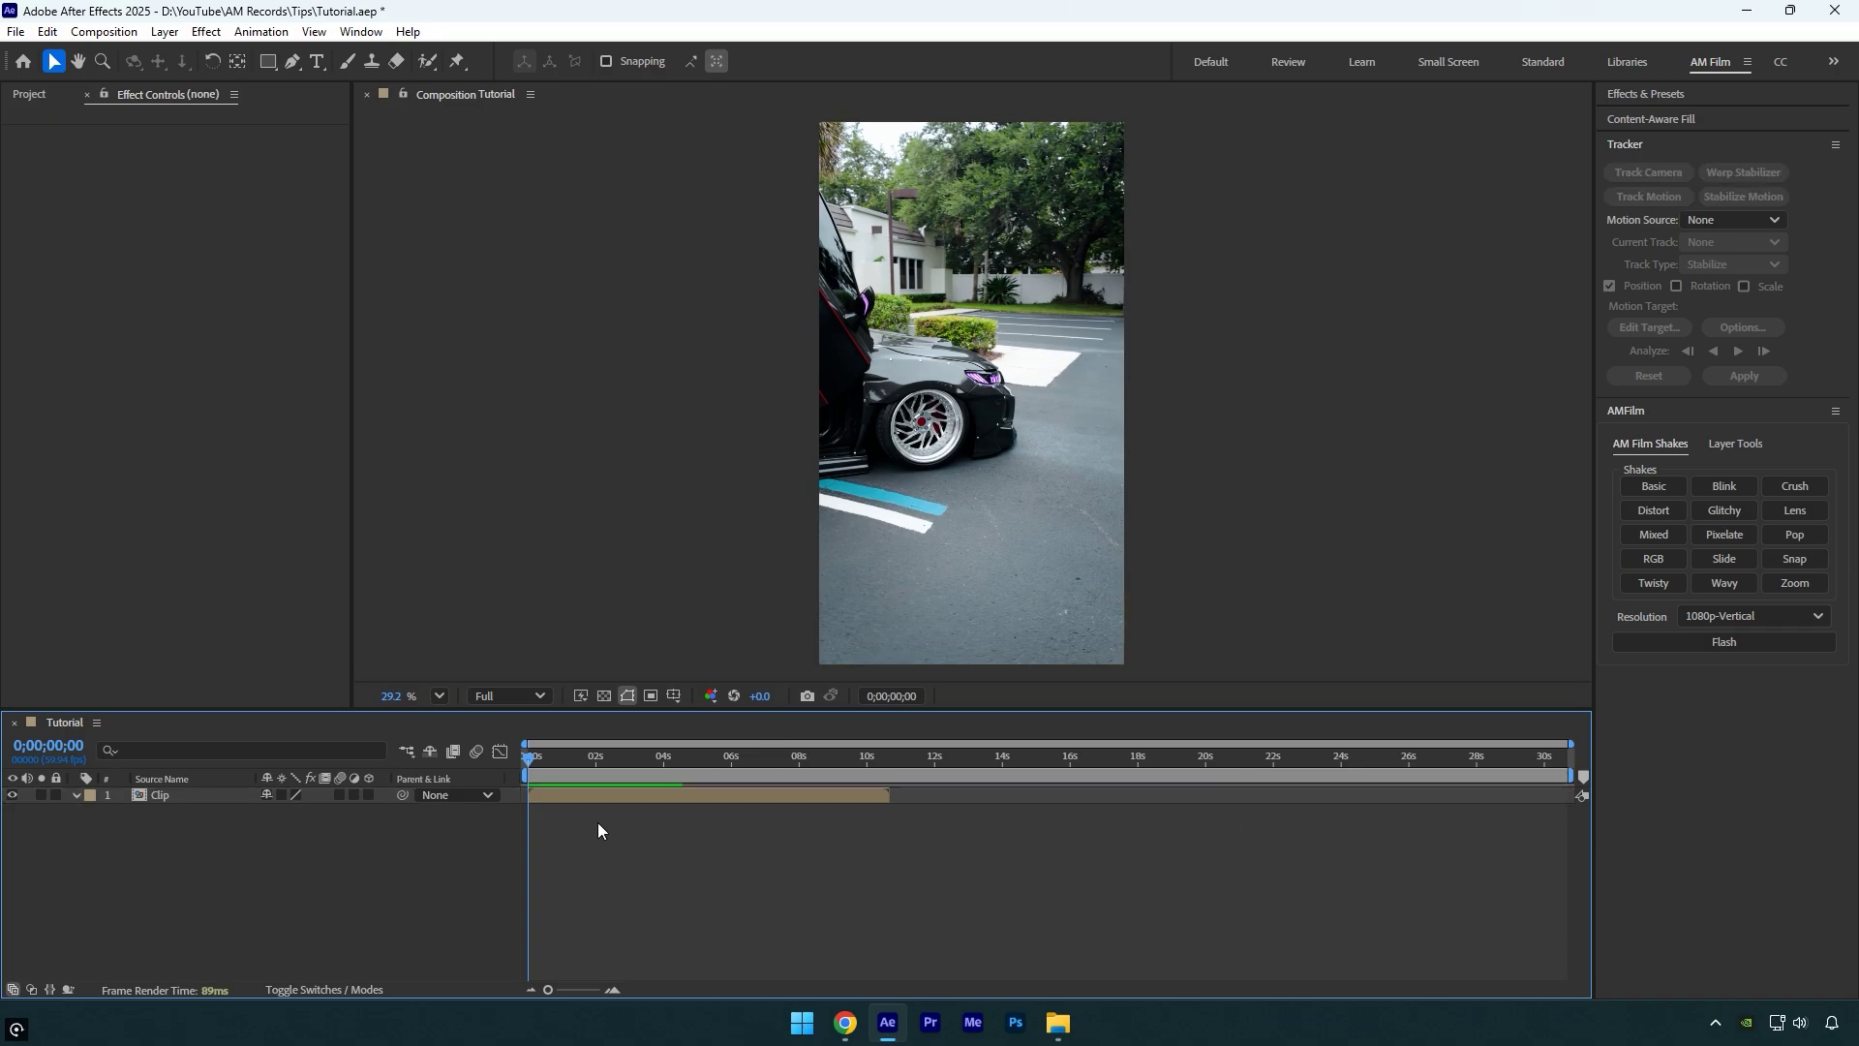
- Enable Time Remapping on Clip, add a loopOut() expression, and extend the layer to the composition's end
{"action": "right_click", "coordinate": [586, 804]}
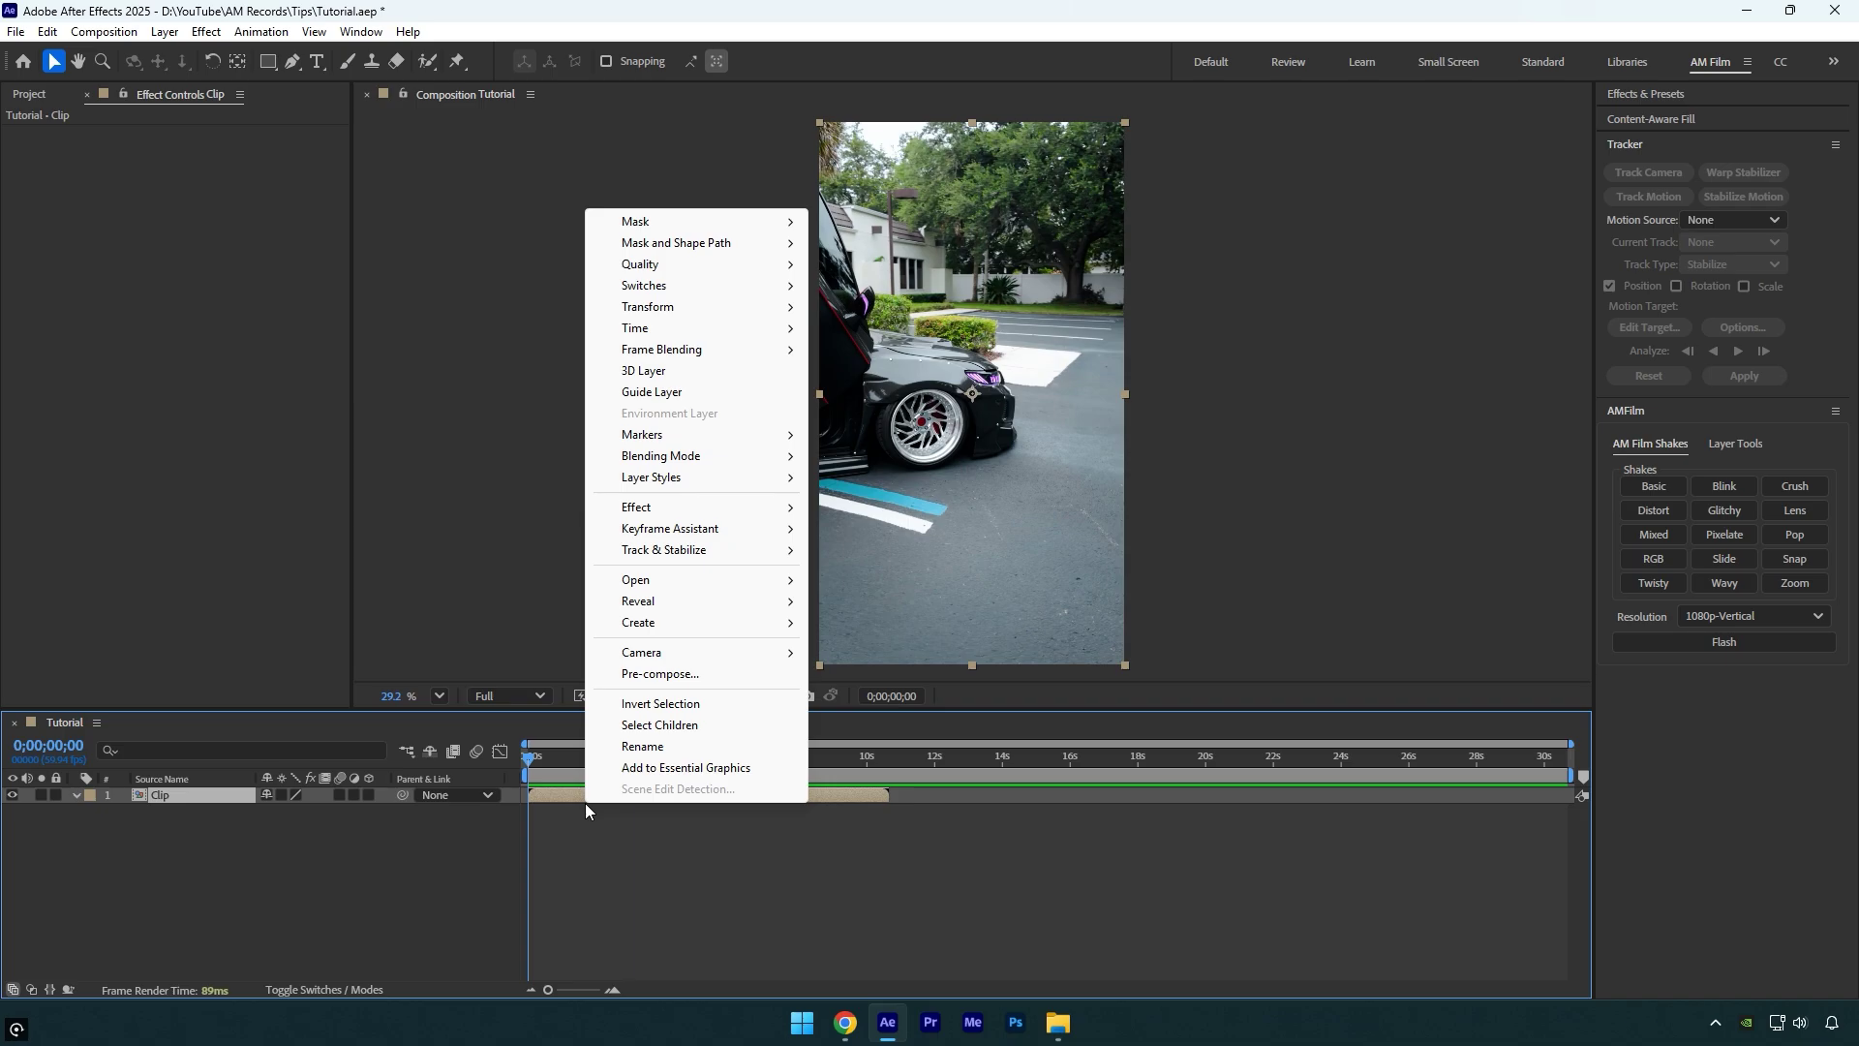
{"action": "mouse_move", "coordinate": [647, 331]}
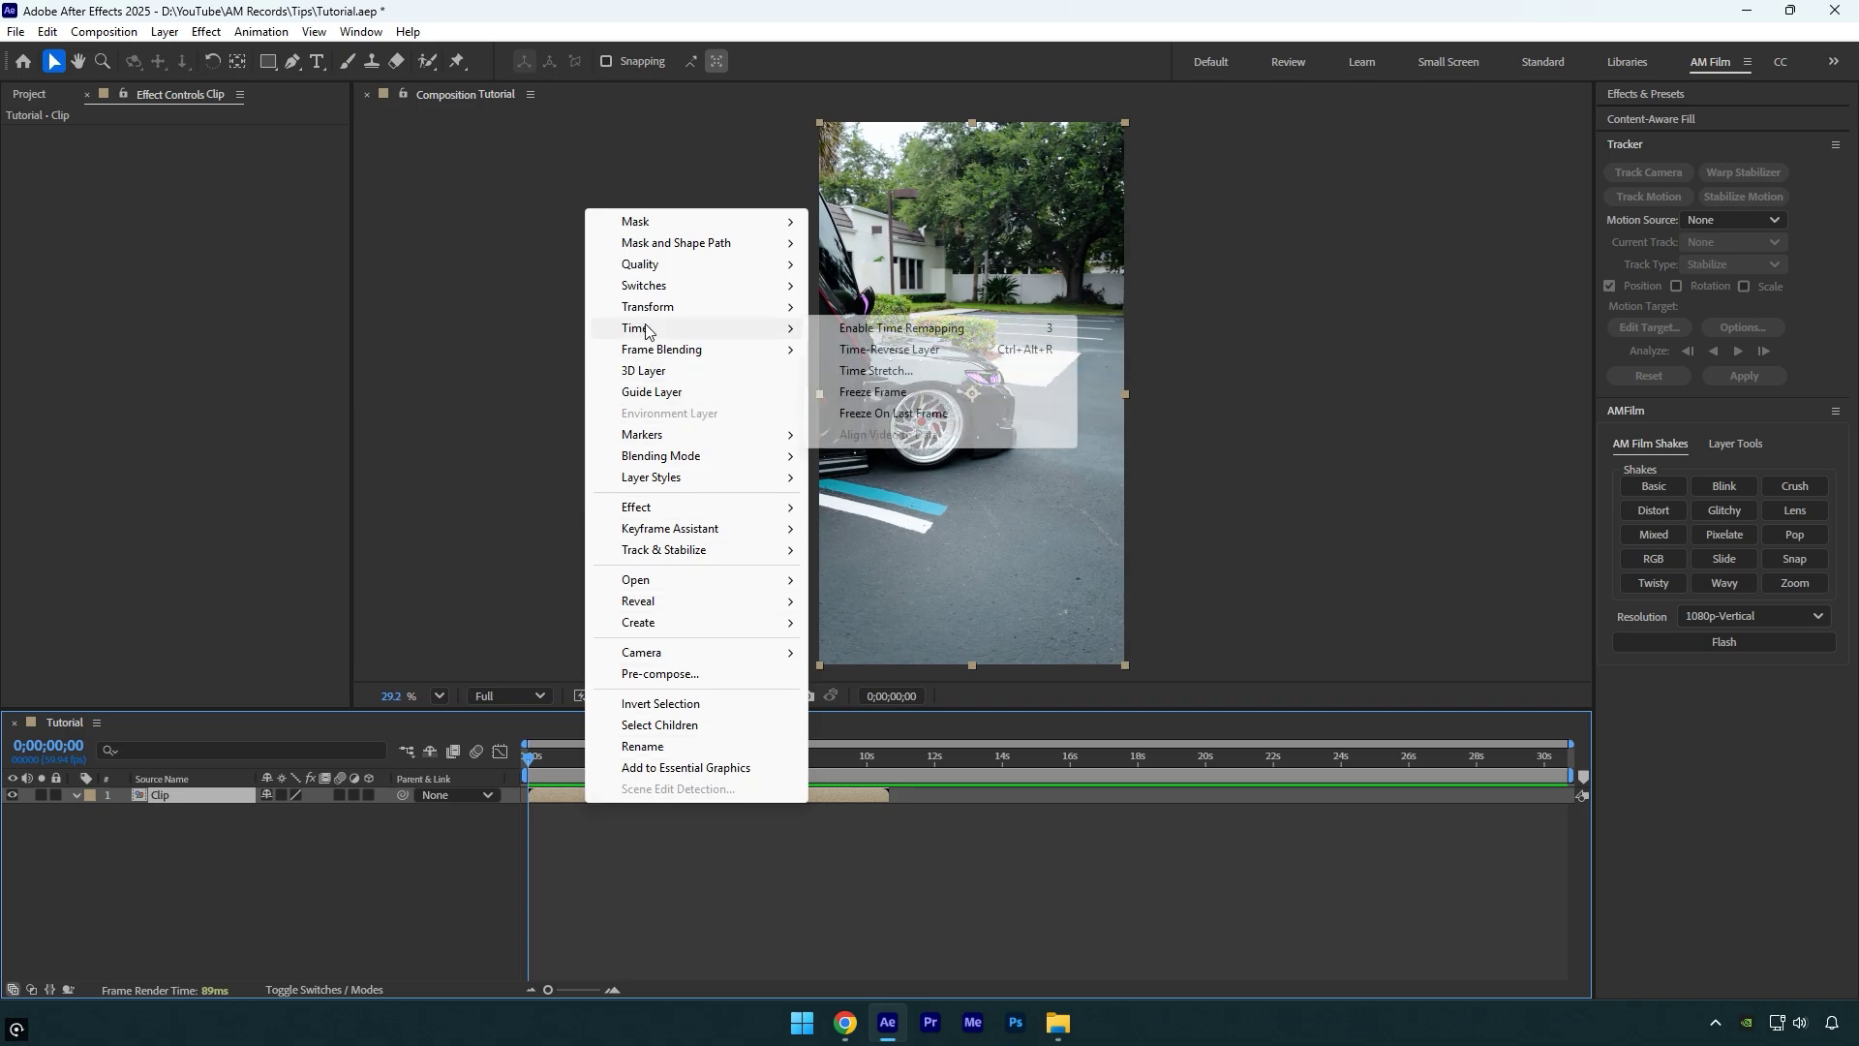
{"action": "left_click", "coordinate": [879, 329]}
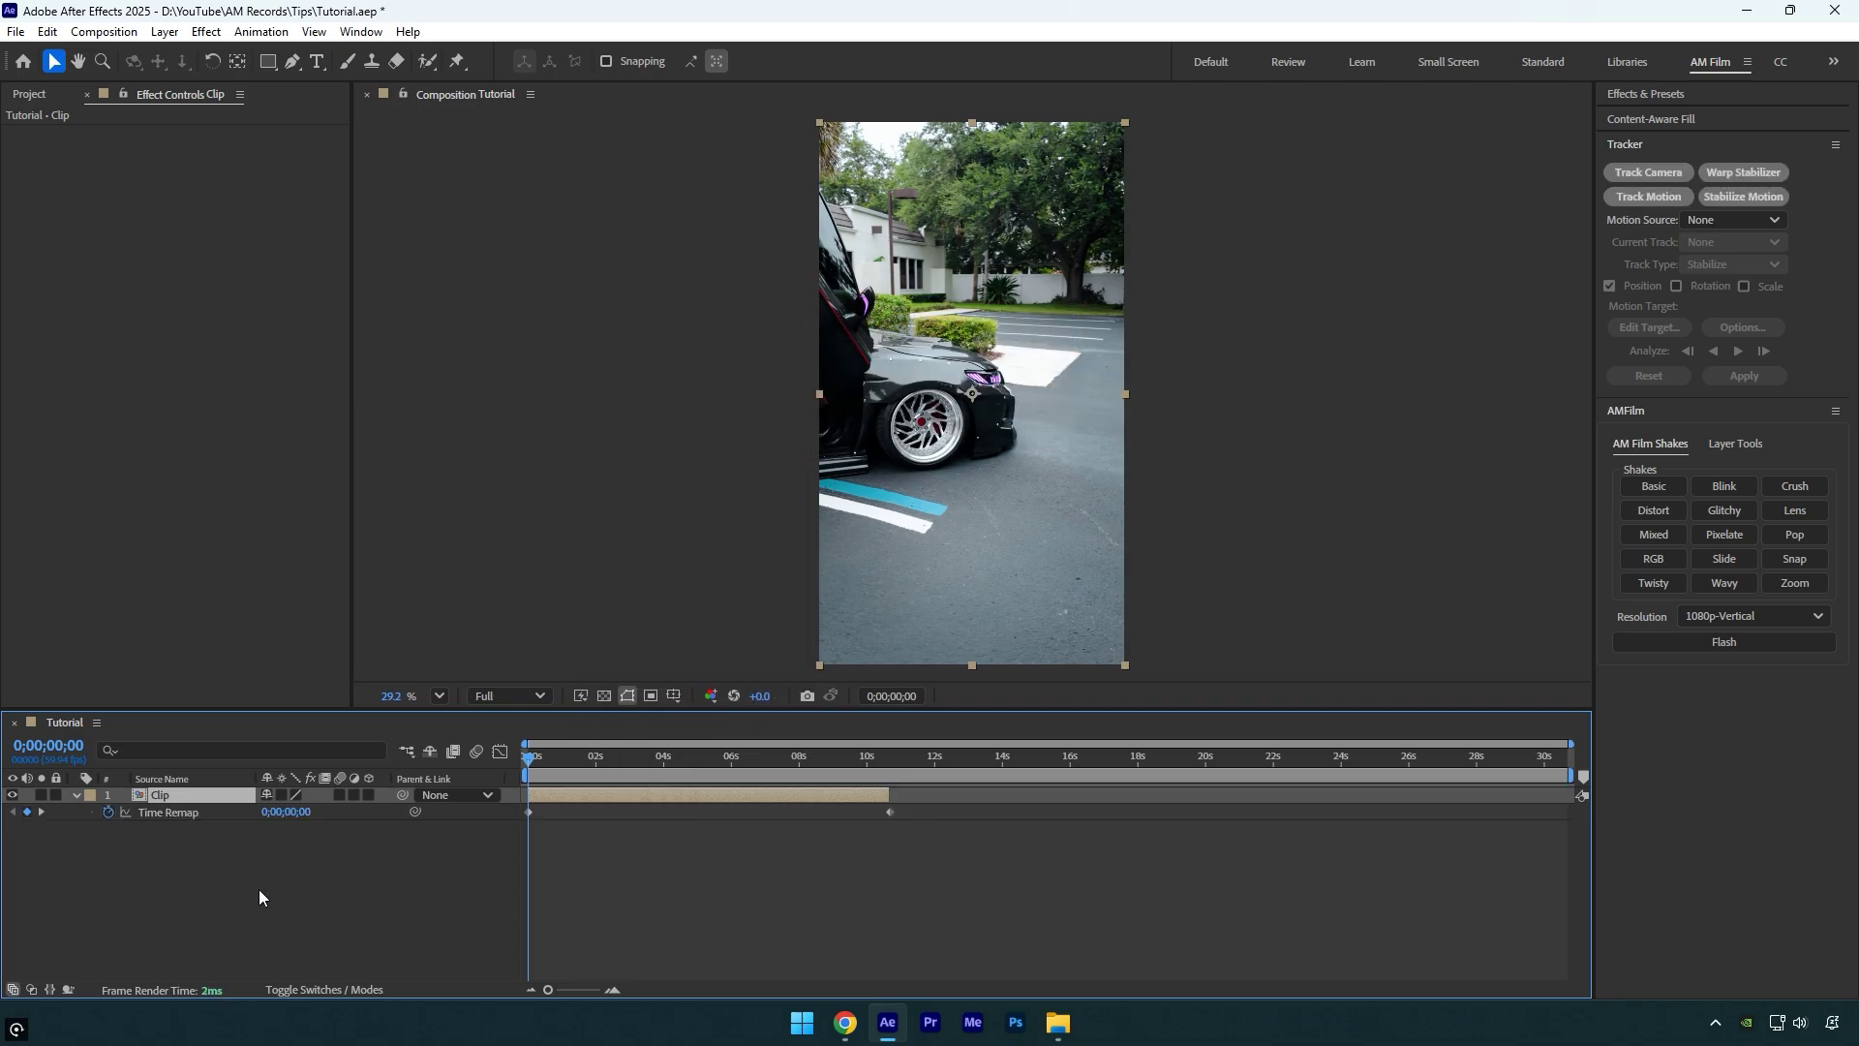
{"action": "left_click", "coordinate": [109, 816], "text": "alt"}
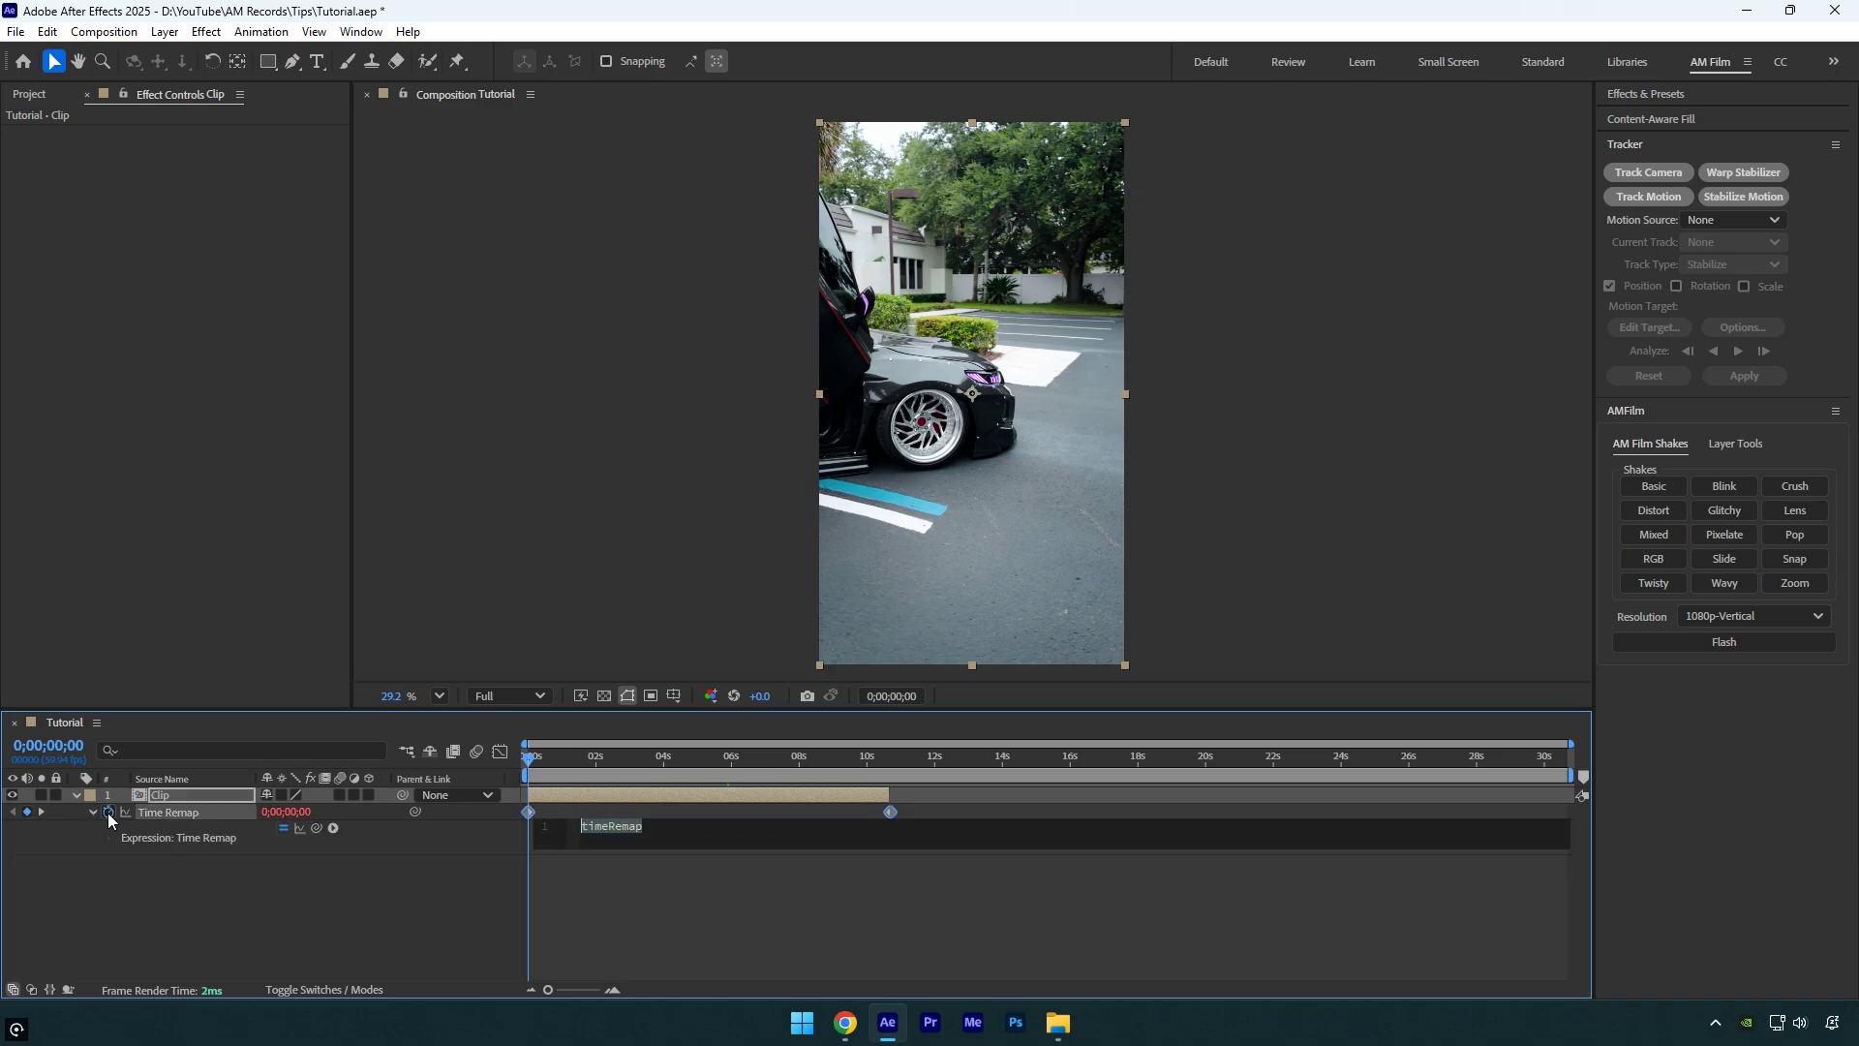
{"action": "type", "text": "loop"}
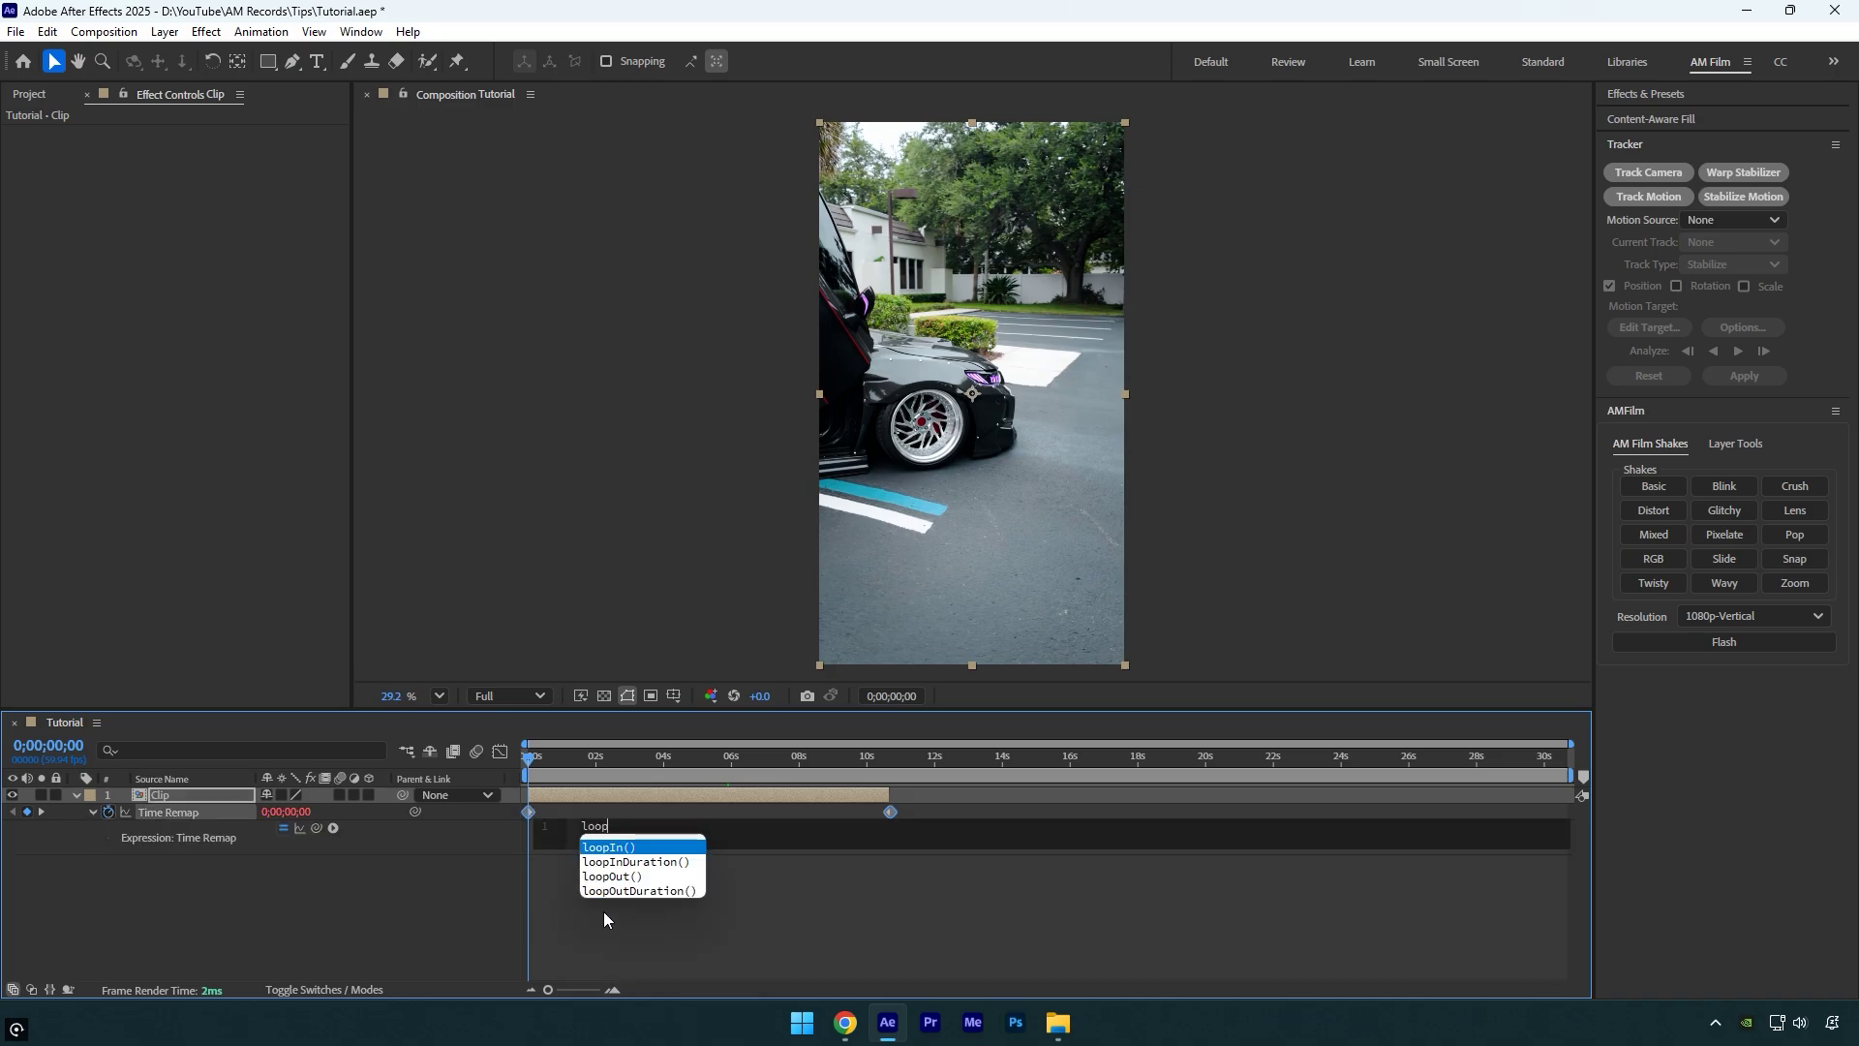
{"action": "left_click", "coordinate": [663, 877]}
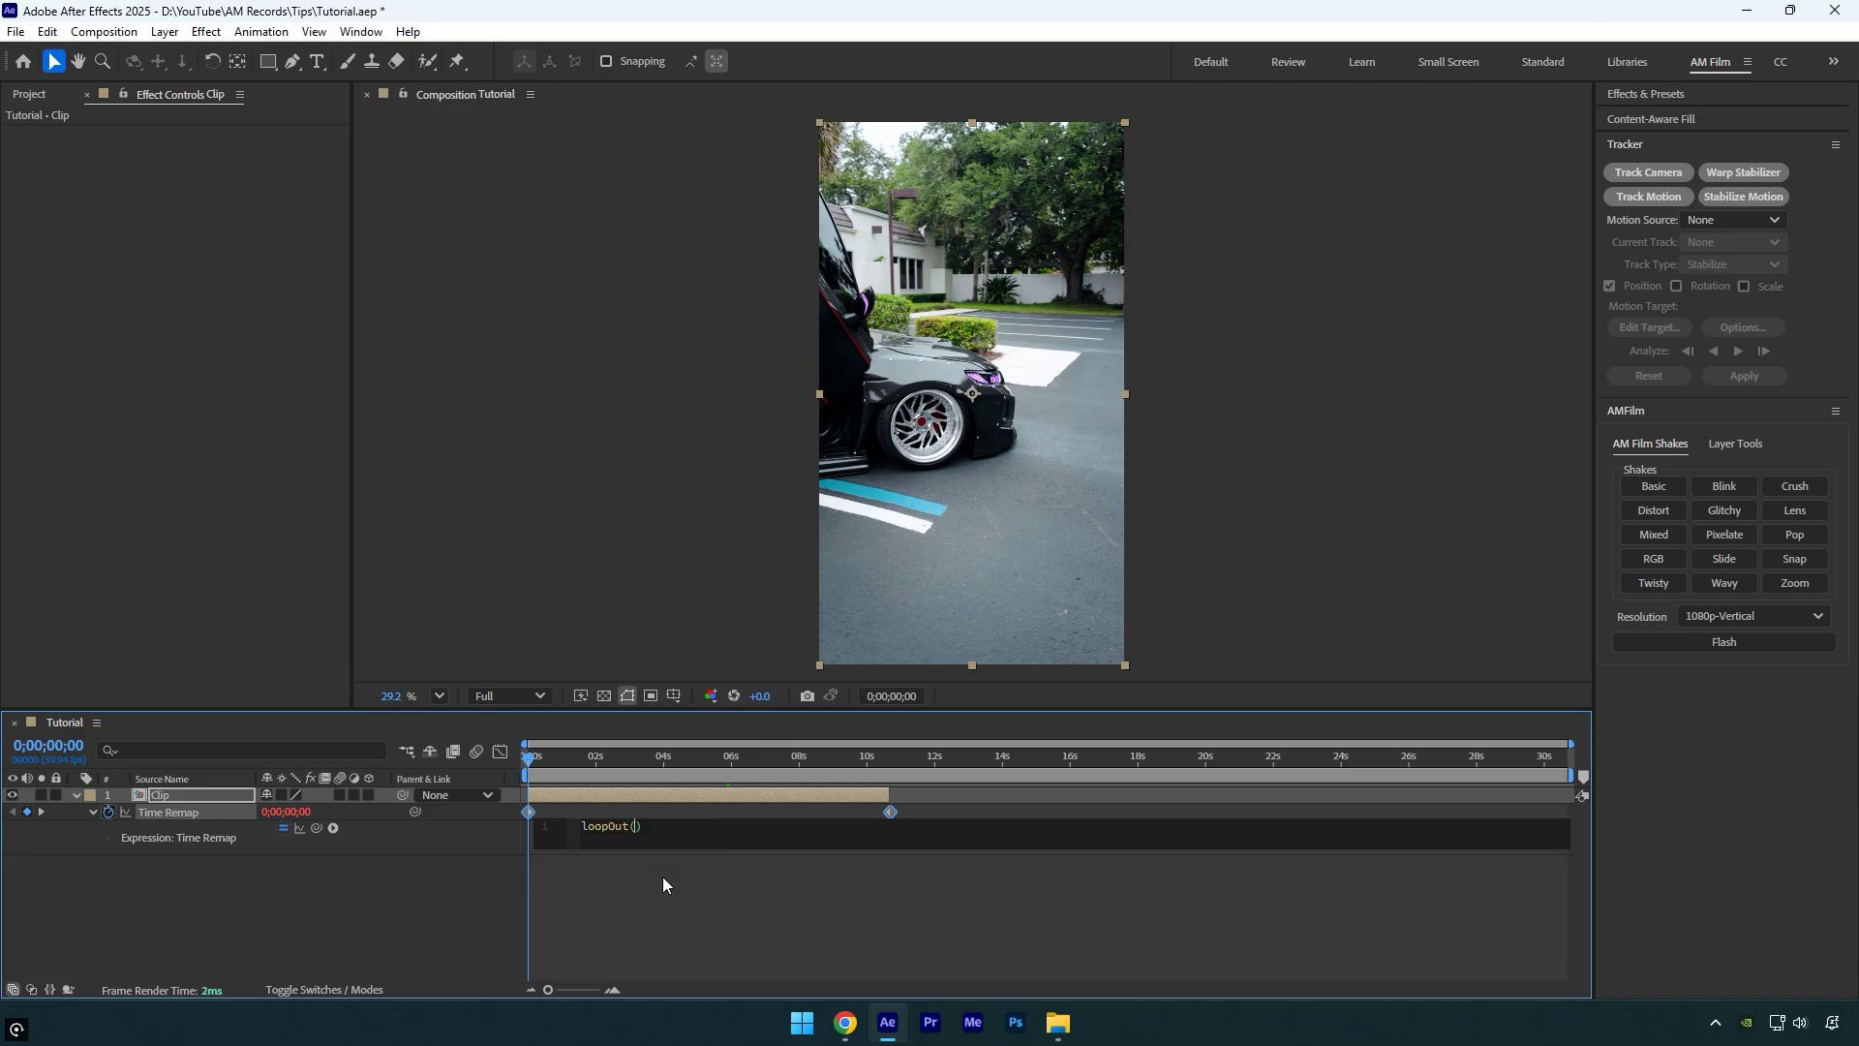
{"action": "left_click_drag", "start_coordinate": [889, 795], "coordinate": [1574, 830]}
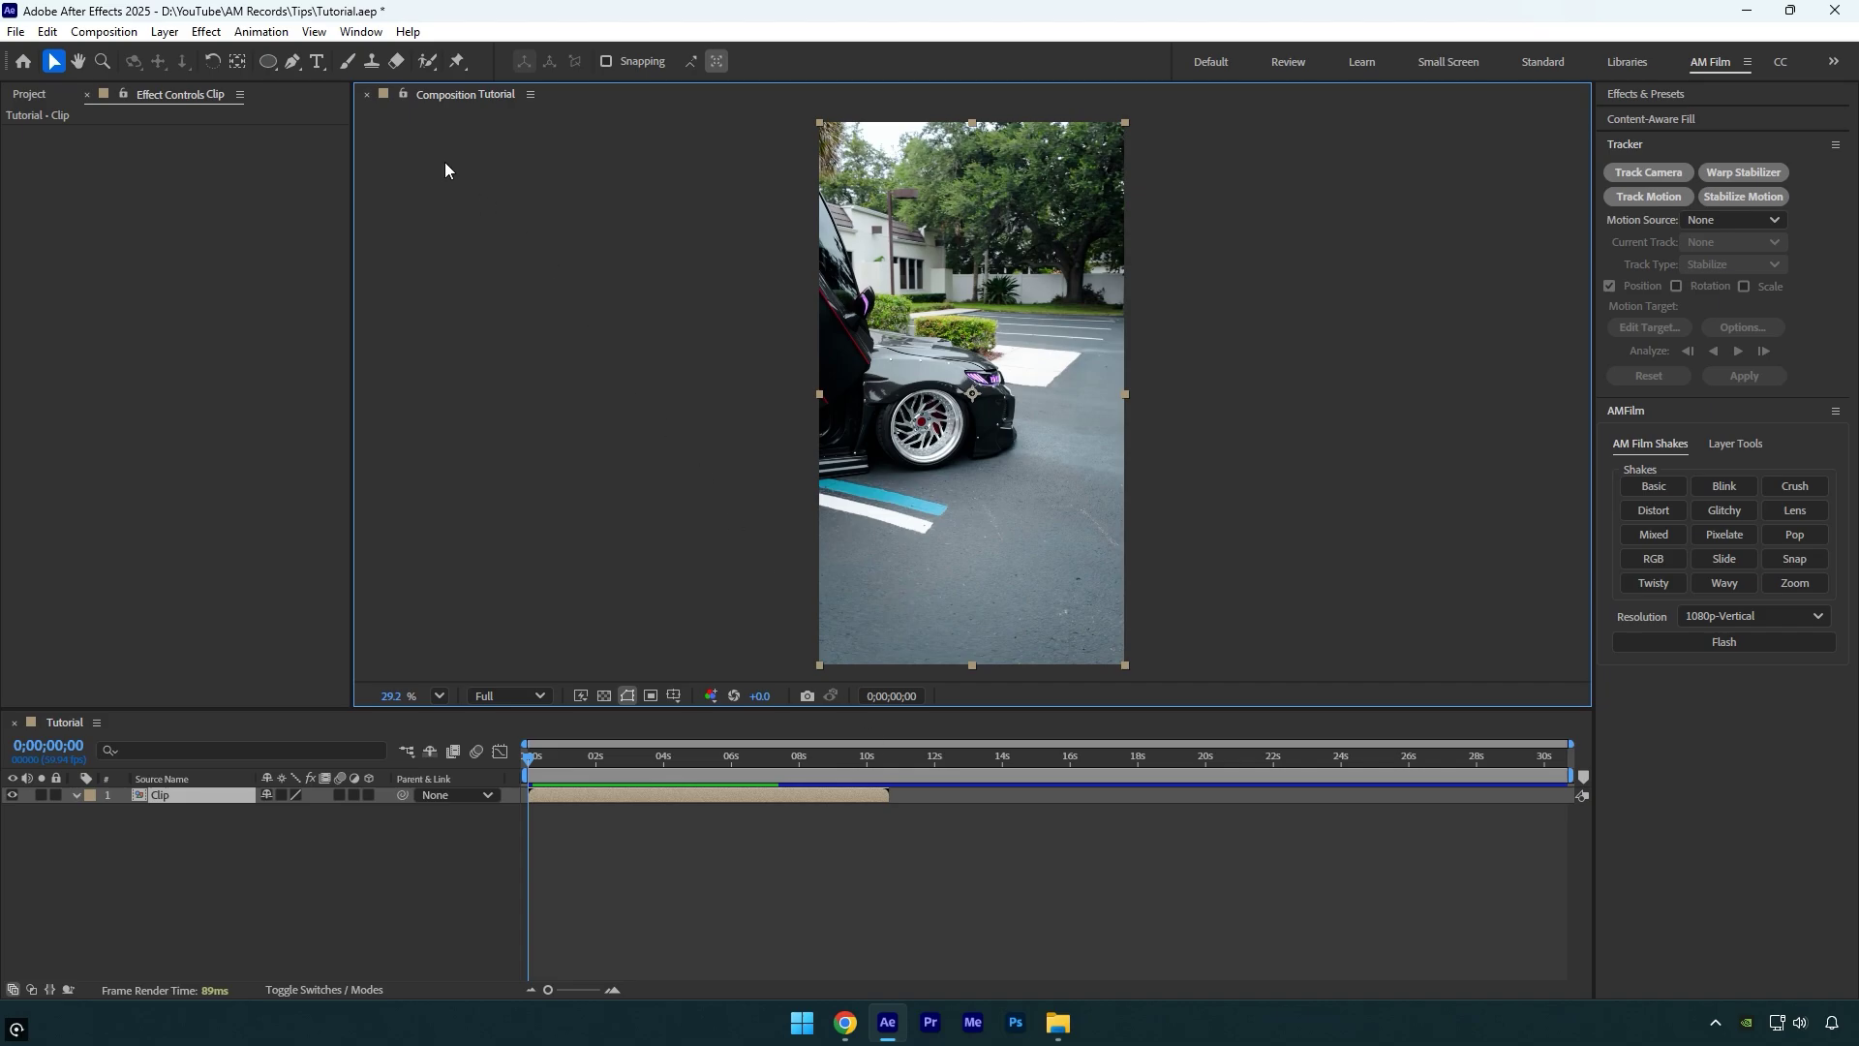
- Replace a first oval attempt with a circular Ellipse mask drawn from the composition centre
{"action": "left_click", "coordinate": [271, 61]}
{"action": "left_click_drag", "start_coordinate": [908, 322], "coordinate": [1021, 534]}
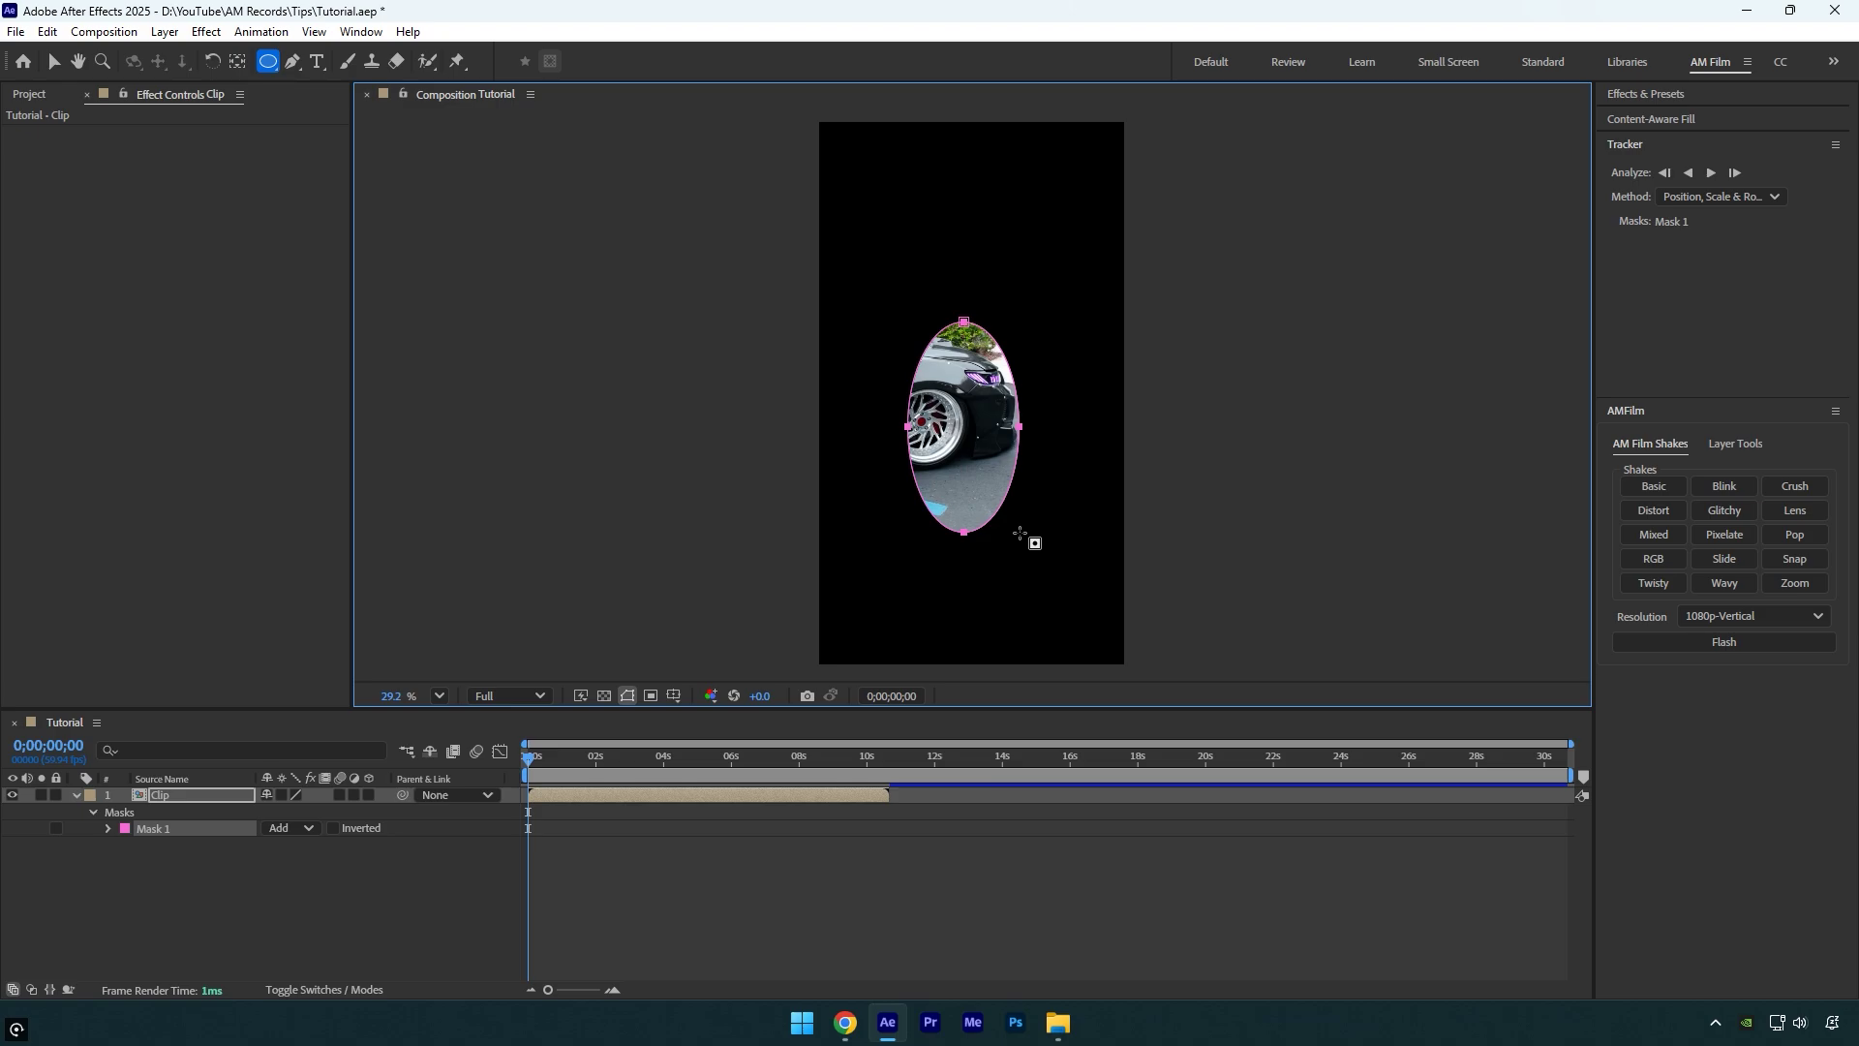
{"action": "key", "text": "ctrl+z"}
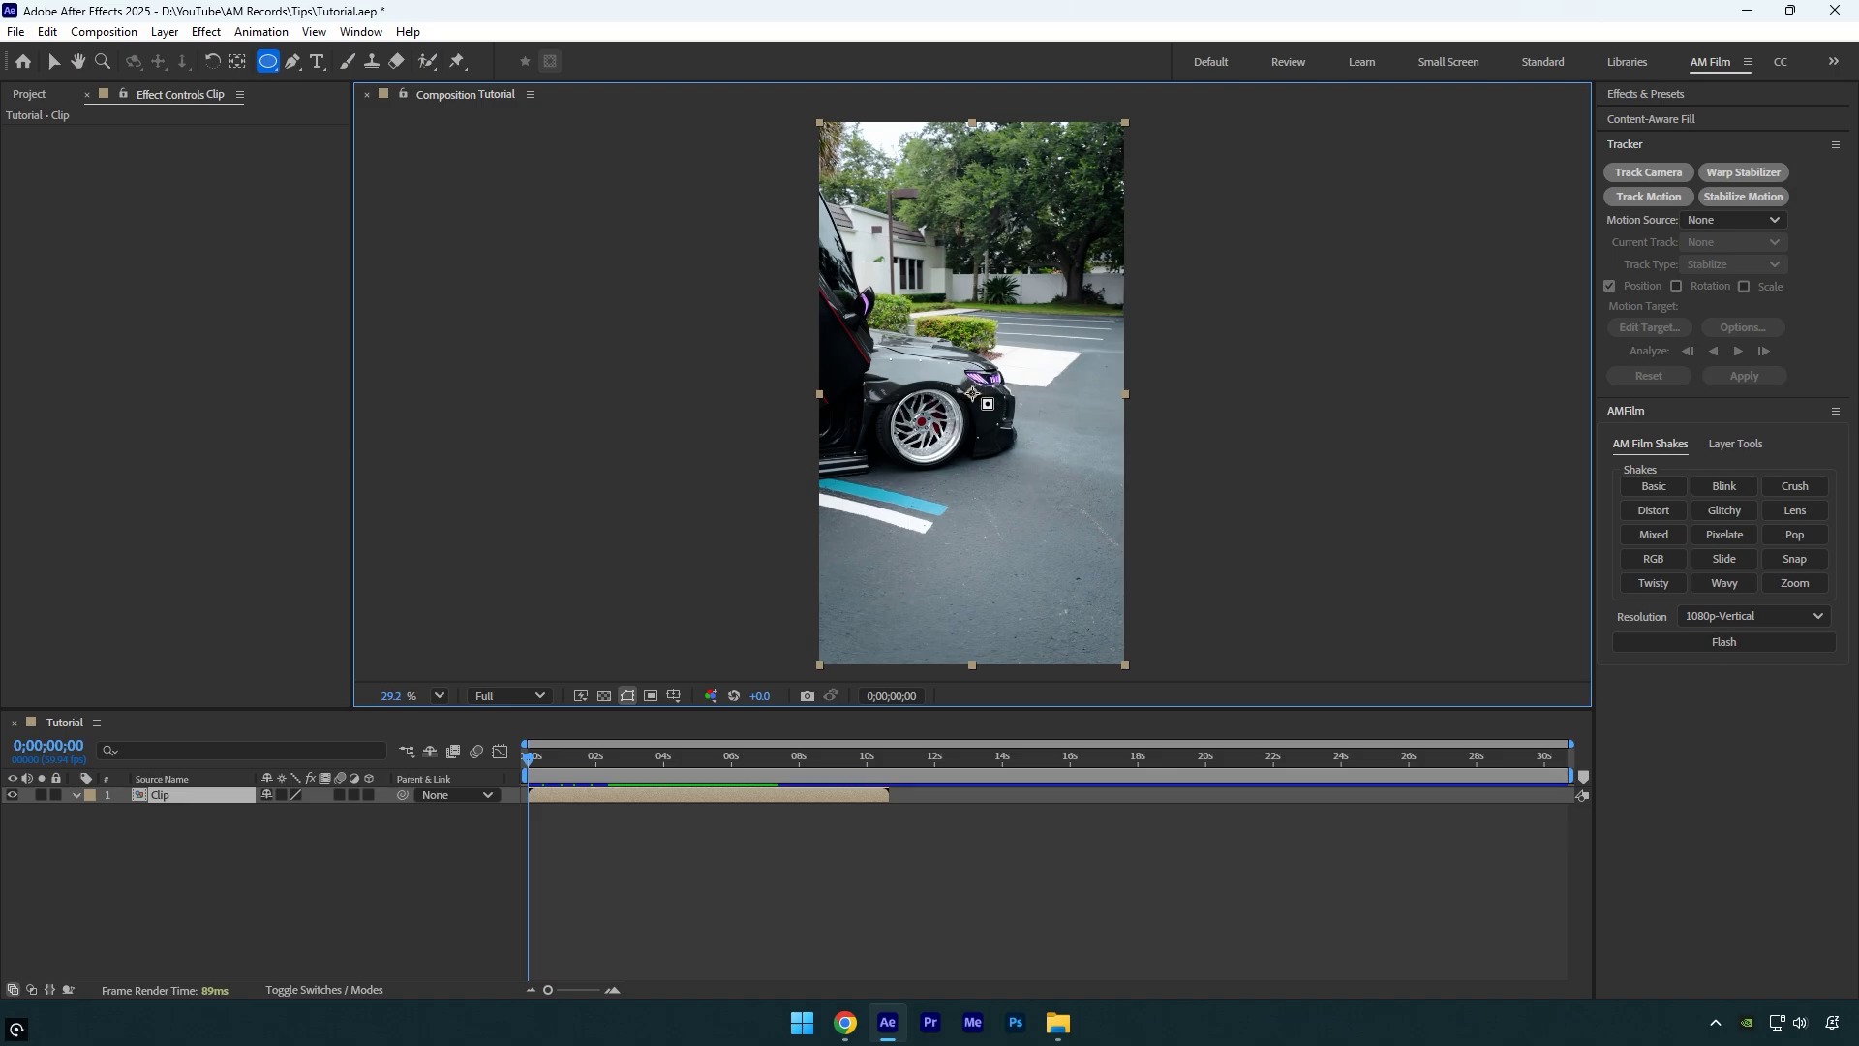
{"action": "left_click_drag", "start_coordinate": [973, 393], "coordinate": [1129, 548]}
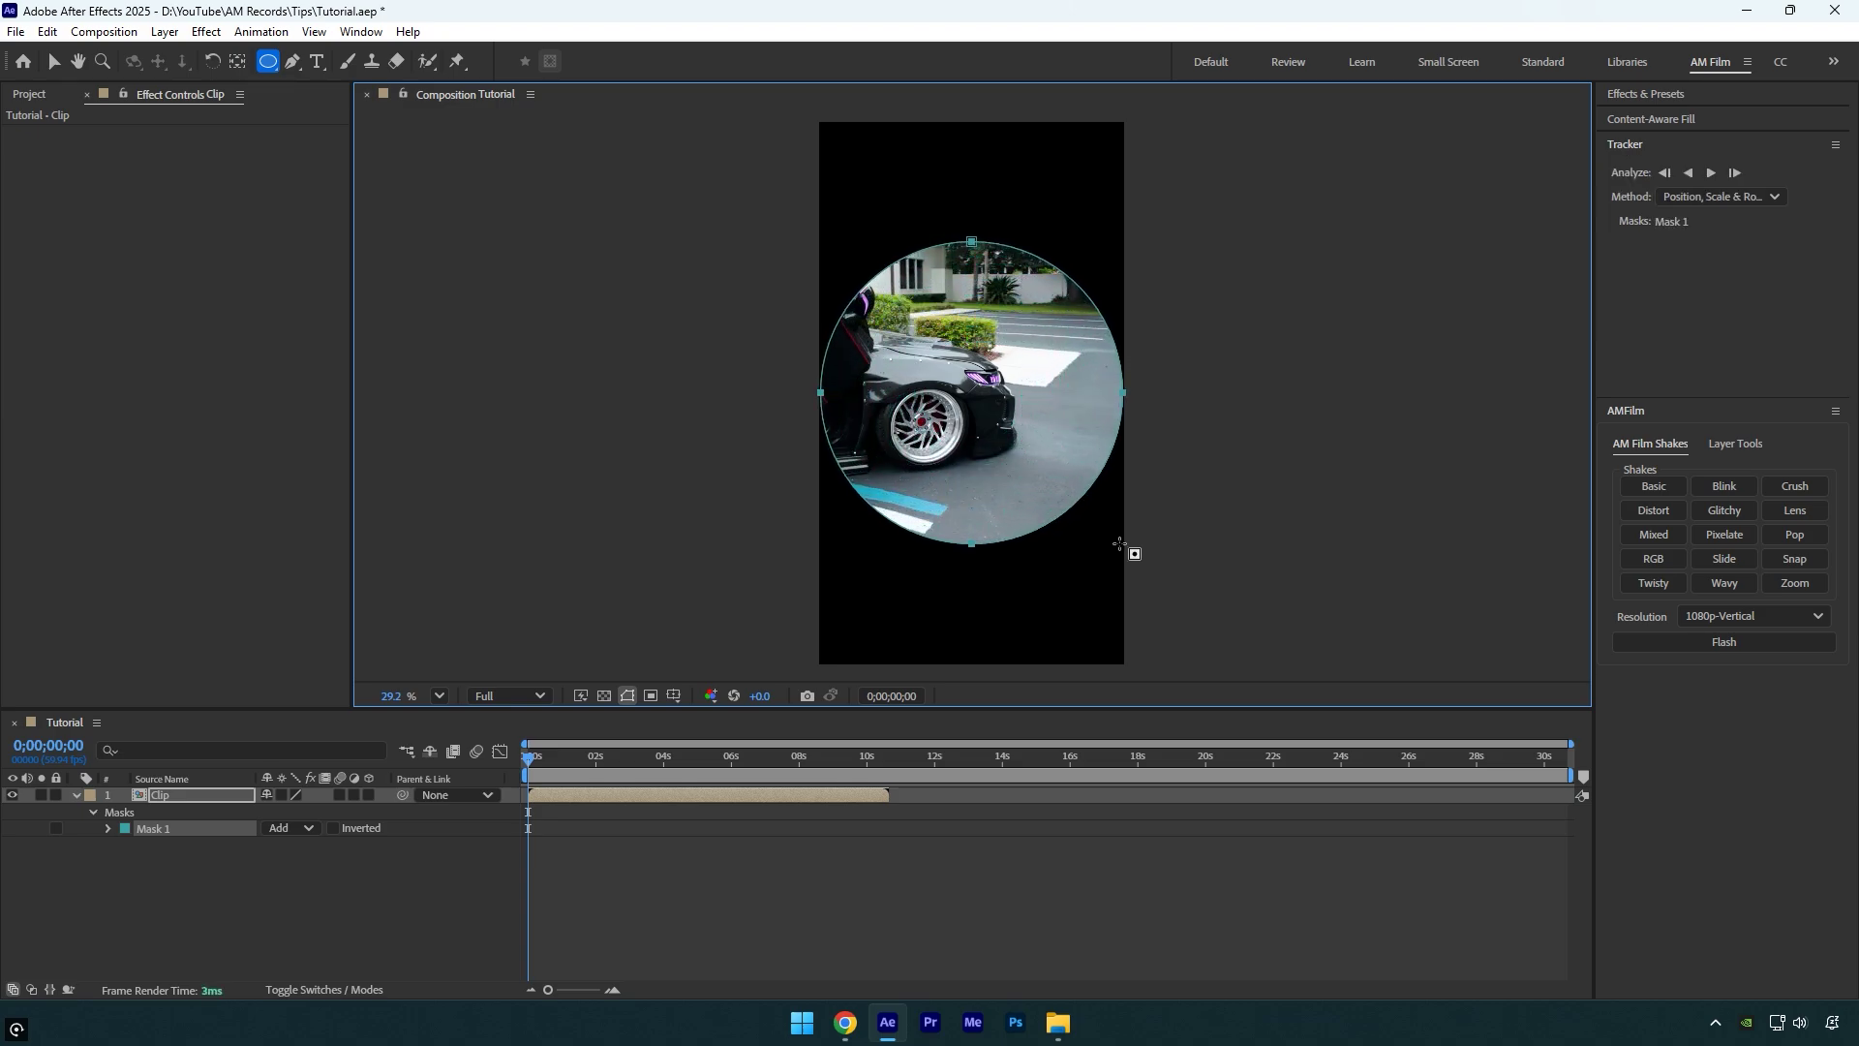